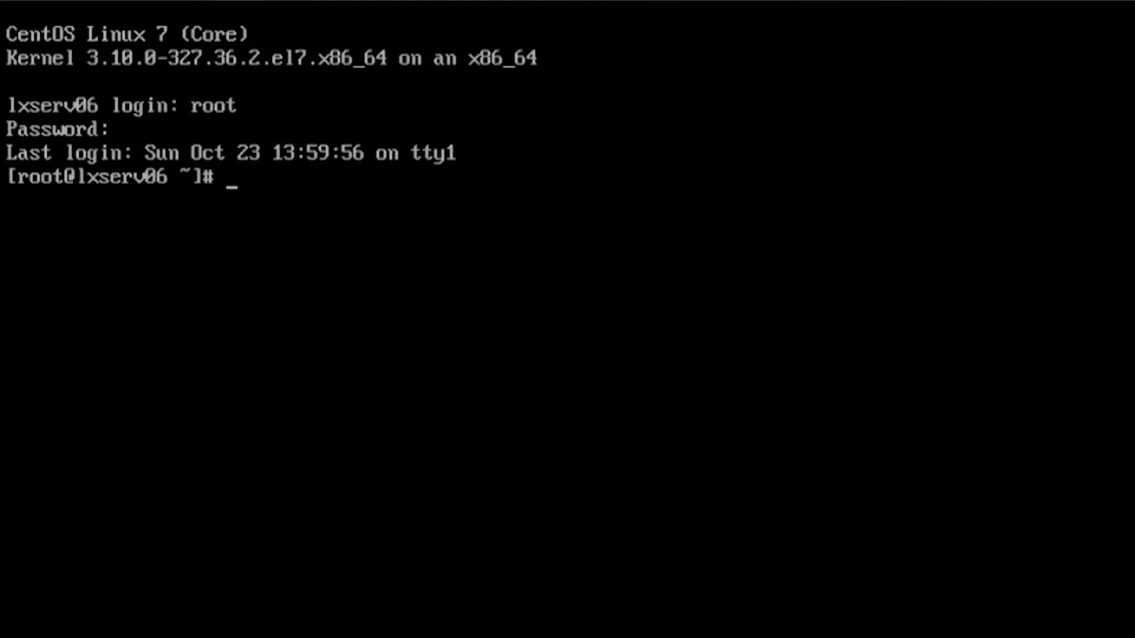
# Install the 'Server with GUI' package group with yum groupinstall, answering y to proceed
pyautogui.write('yum groupi')
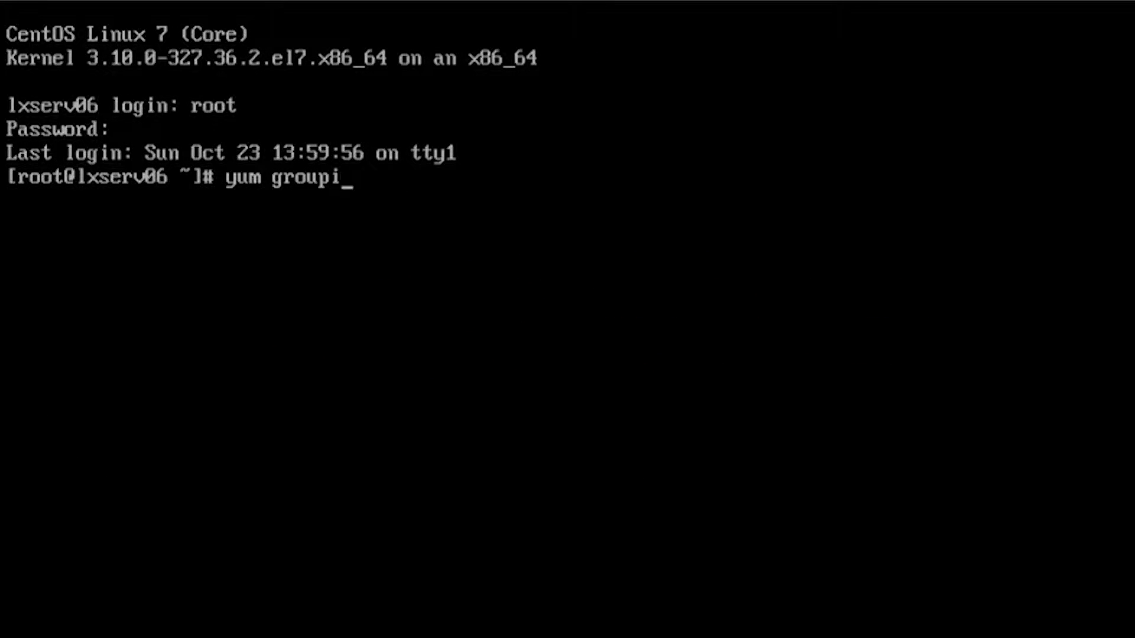
pyautogui.write('nstall ')
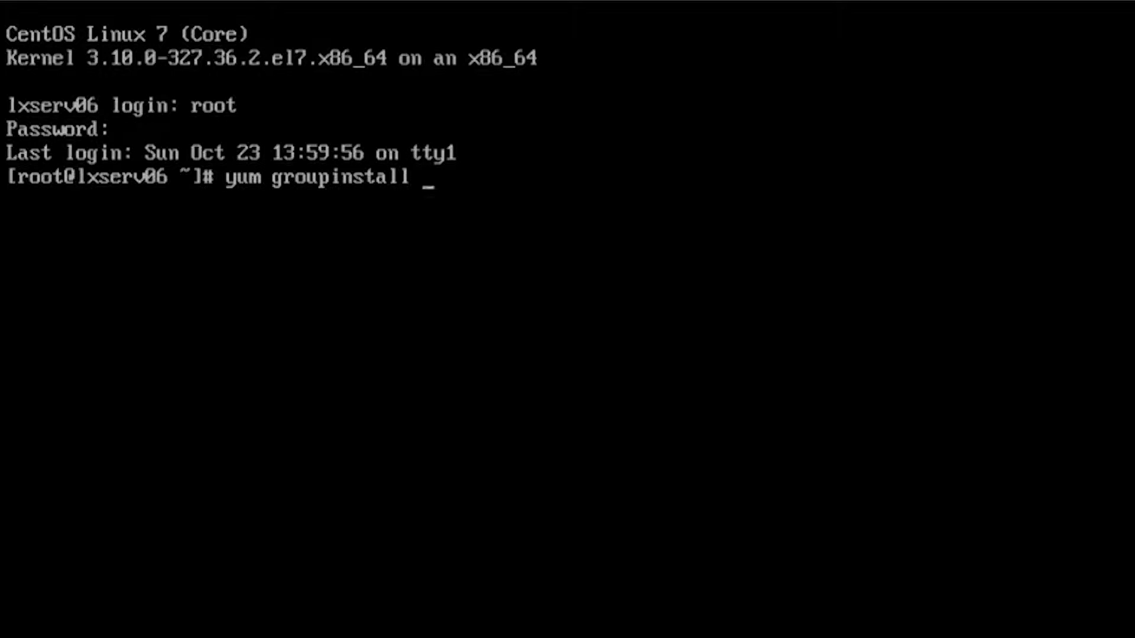
pyautogui.write('"Serve')
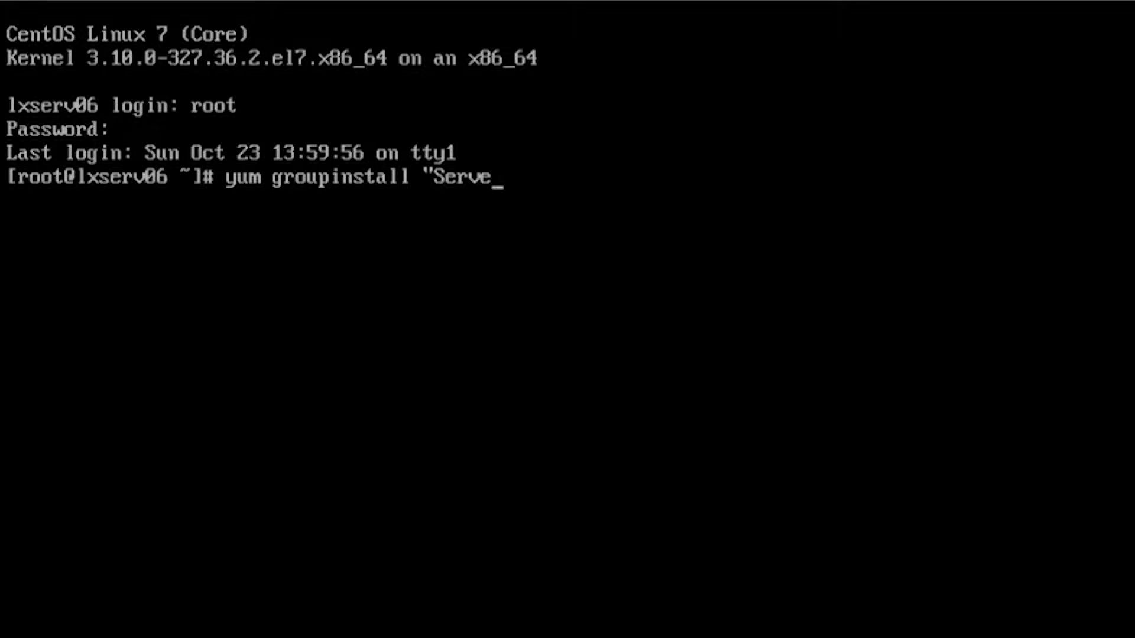
pyautogui.write('r with GUI"')
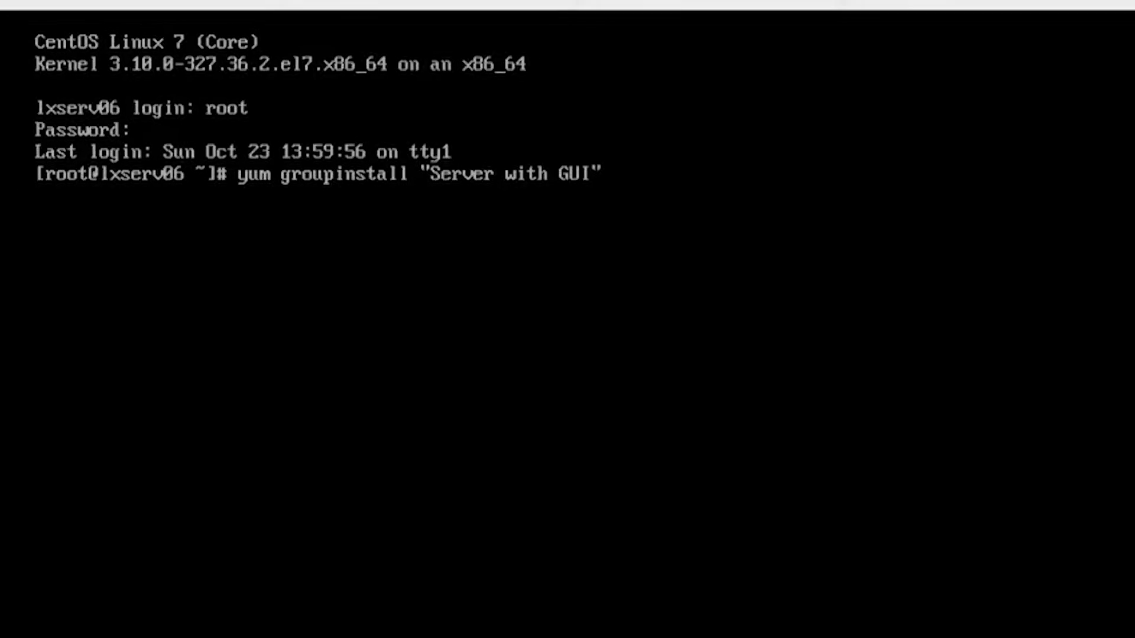
pyautogui.press('Return')
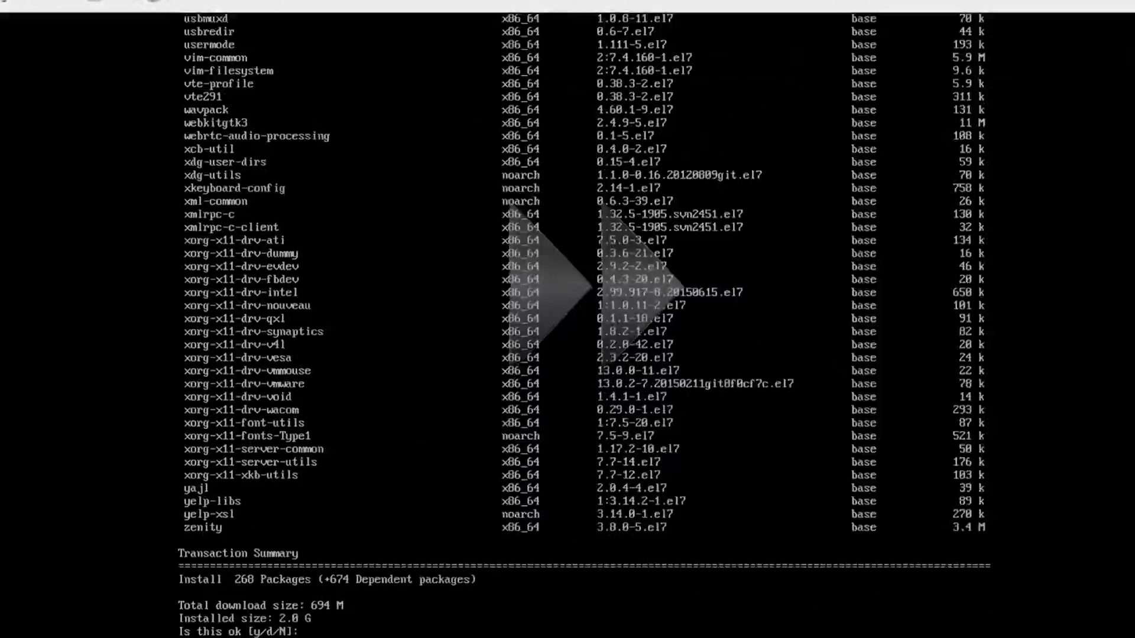
pyautogui.write('y')
pyautogui.press('Return')
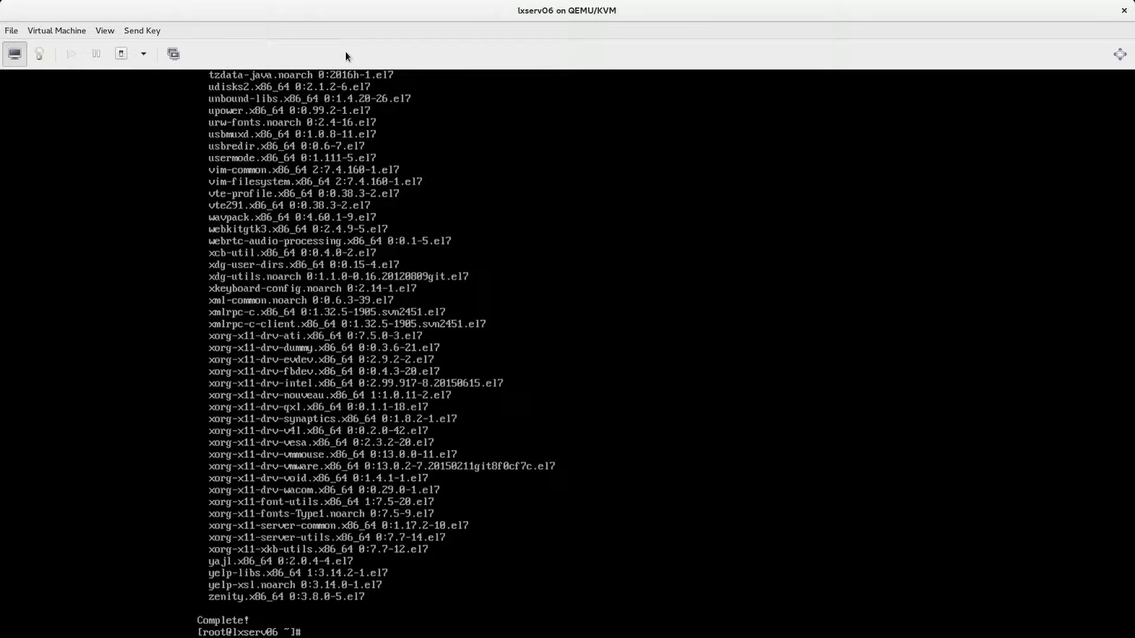
# Reboot the VM with shutdown -r now, log back in as root, and run startx
pyautogui.write('shu')
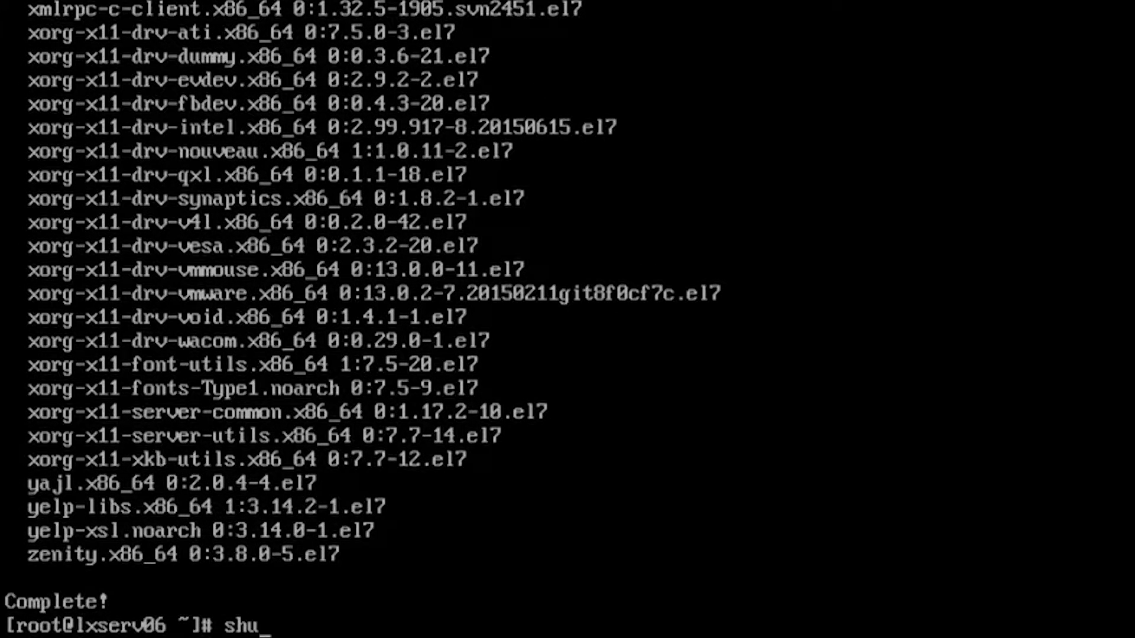
pyautogui.write('tdown -r n')
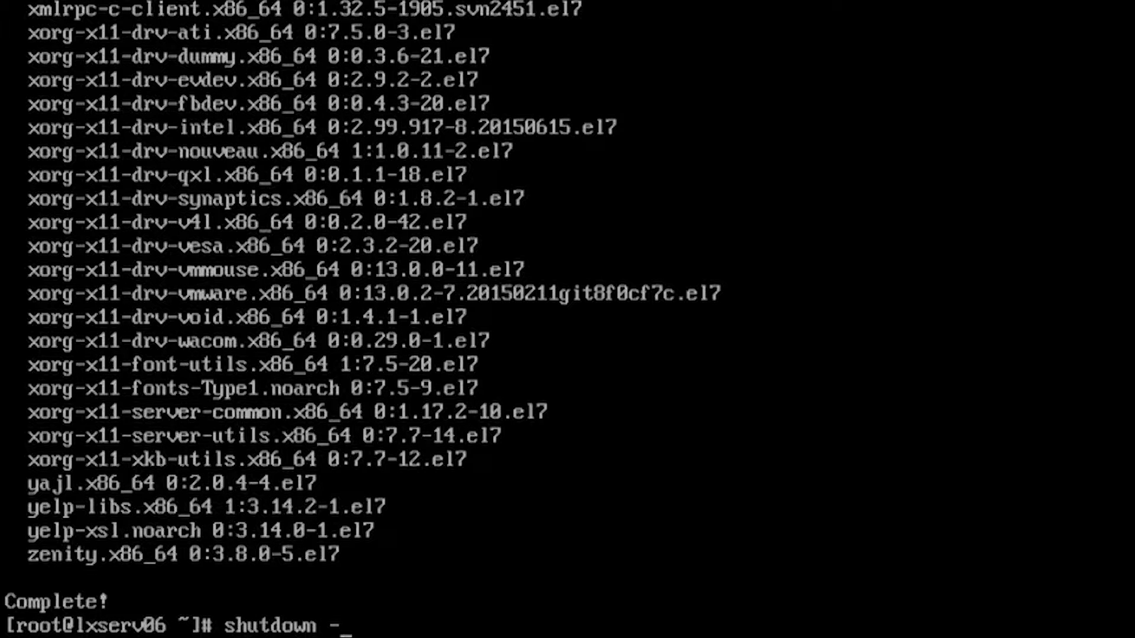
pyautogui.write('ow')
pyautogui.press('Return')
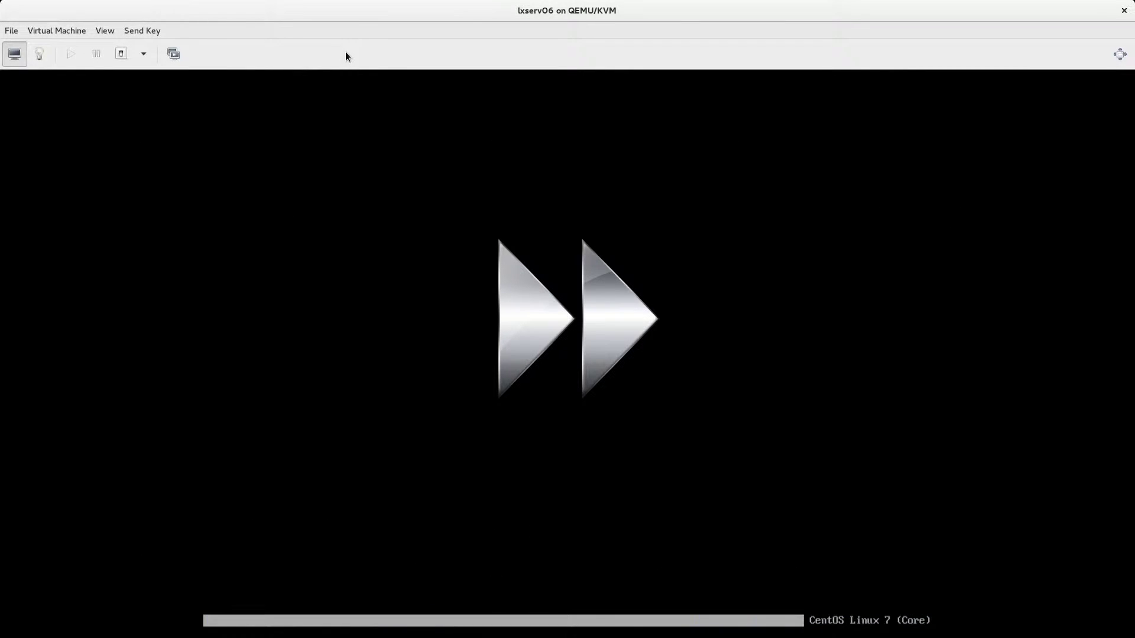
pyautogui.write('root')
pyautogui.press('Return')
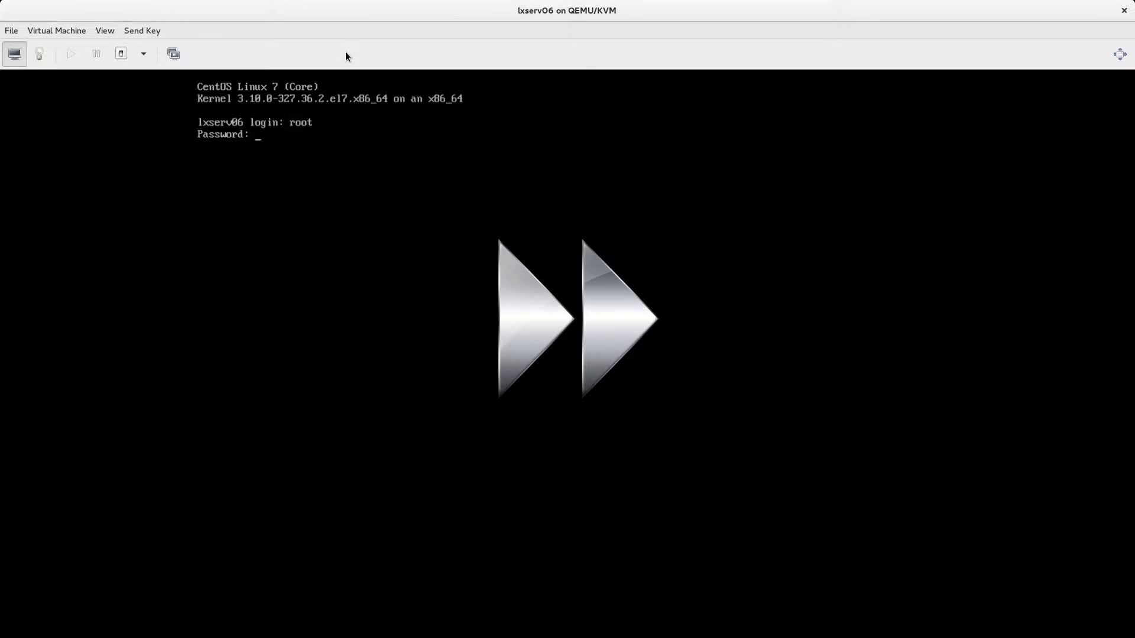
pyautogui.press('Return')
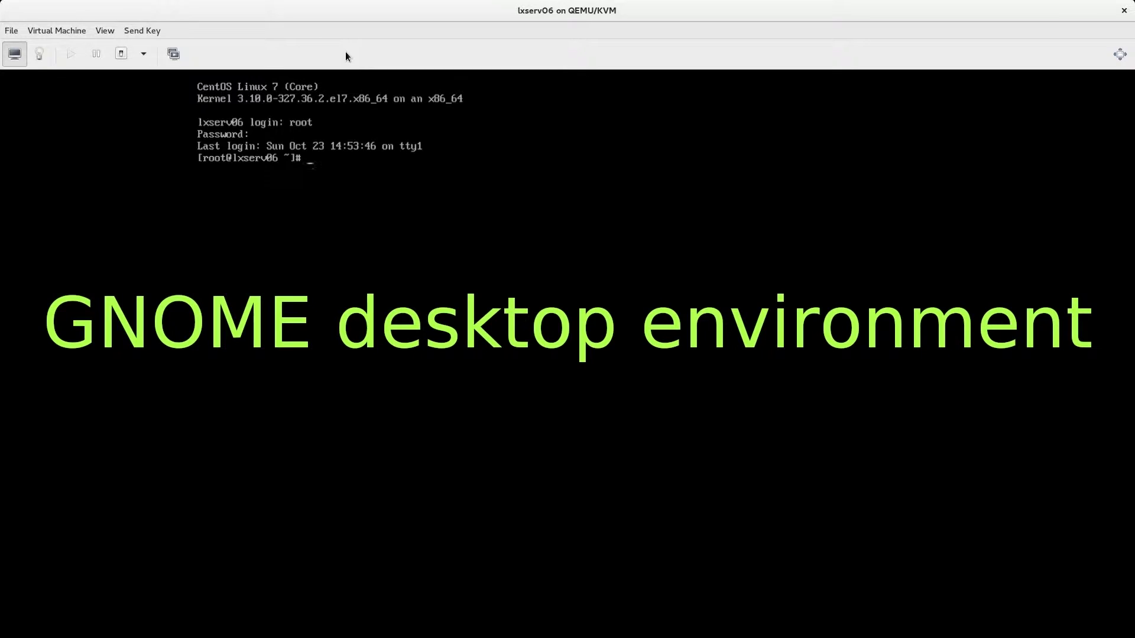
pyautogui.write('startx')
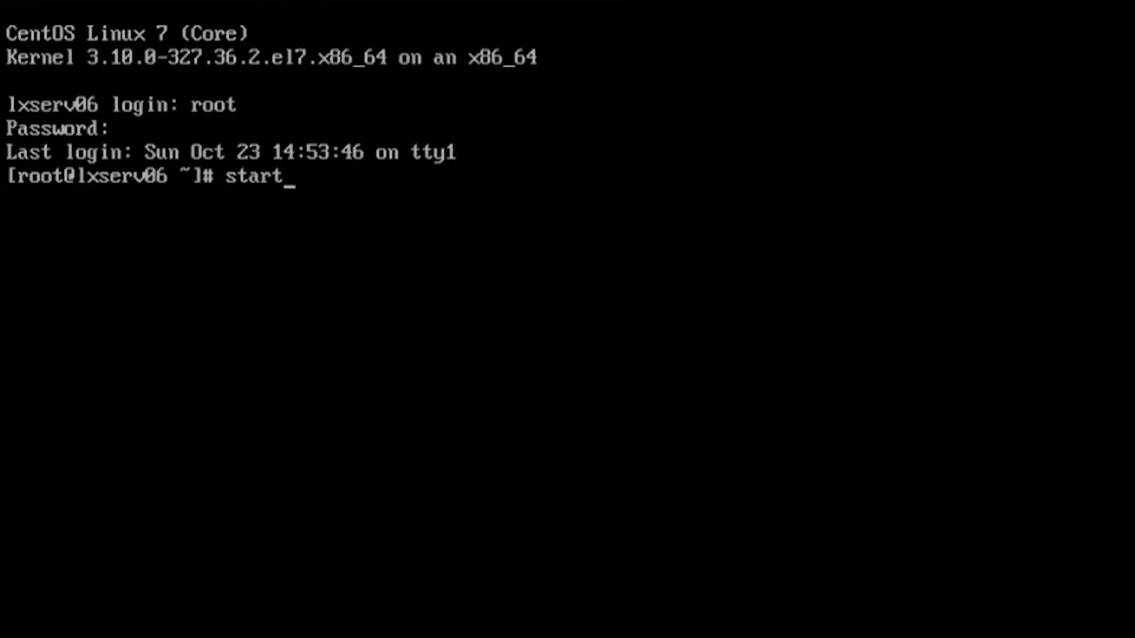
pyautogui.press('Return')
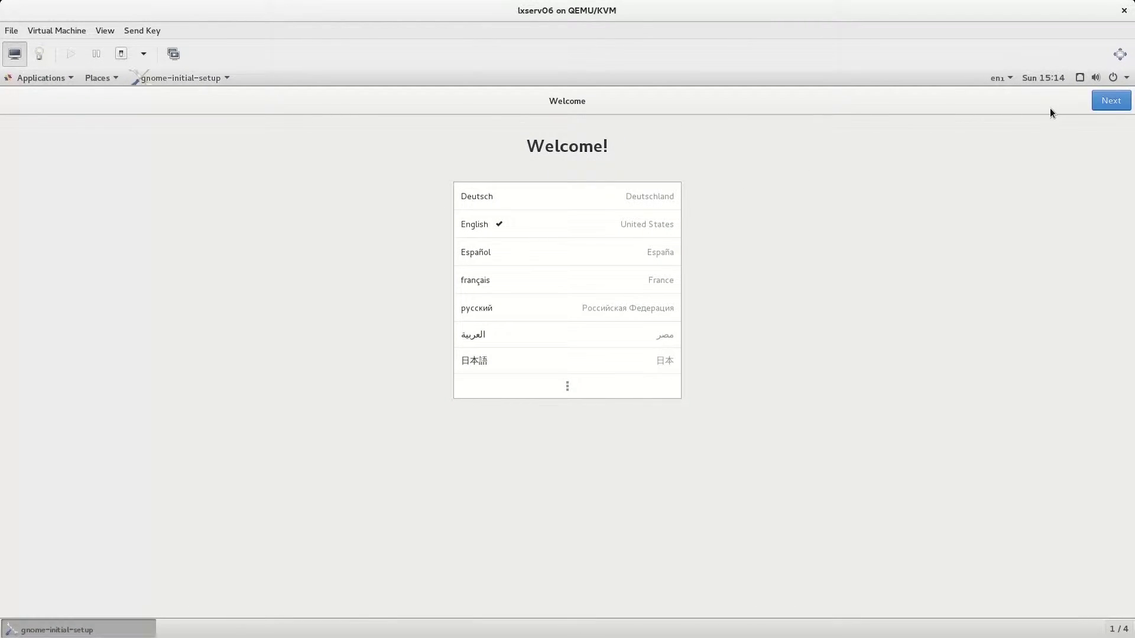
# Accept English and the English (UK) layout, skip online accounts, finish setup and close Help
pyautogui.click(1116, 106)
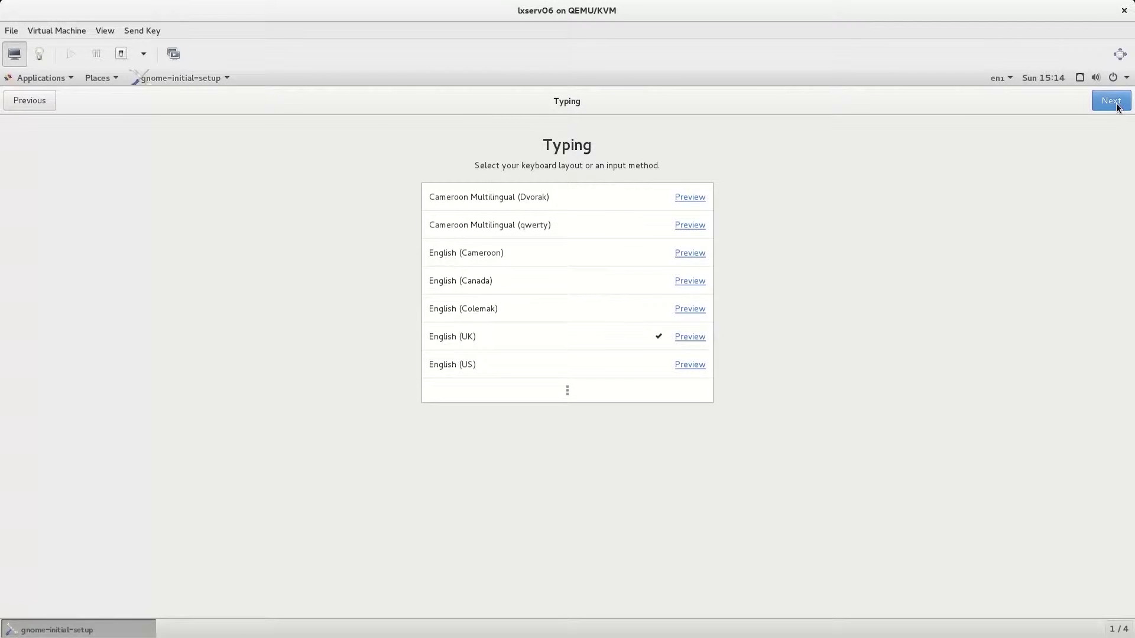
pyautogui.click(1116, 106)
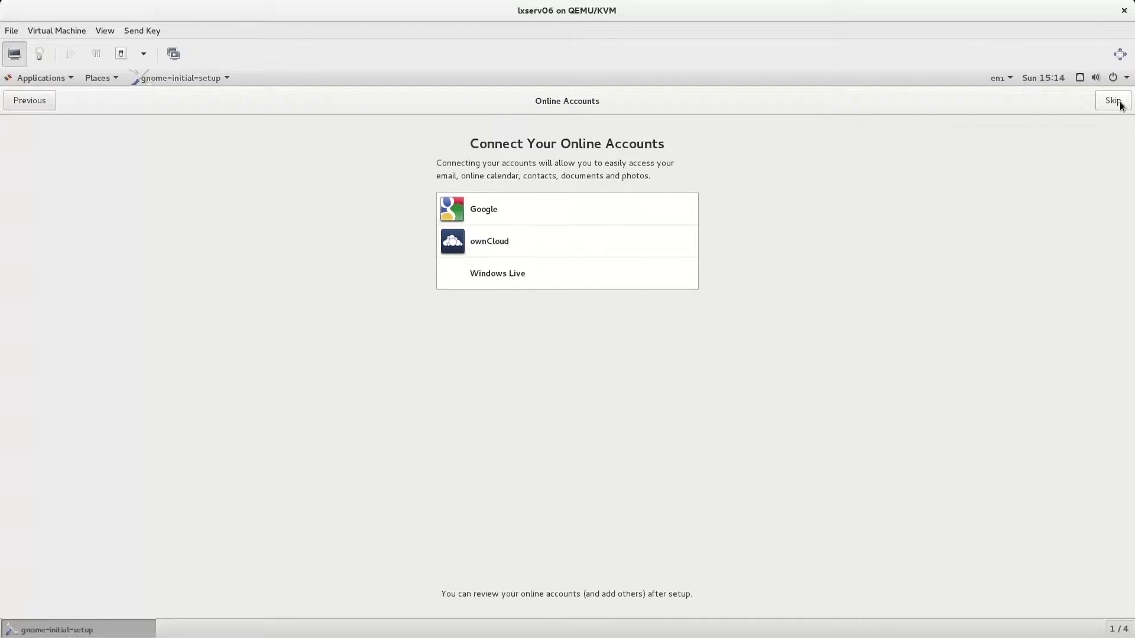
pyautogui.click(1113, 101)
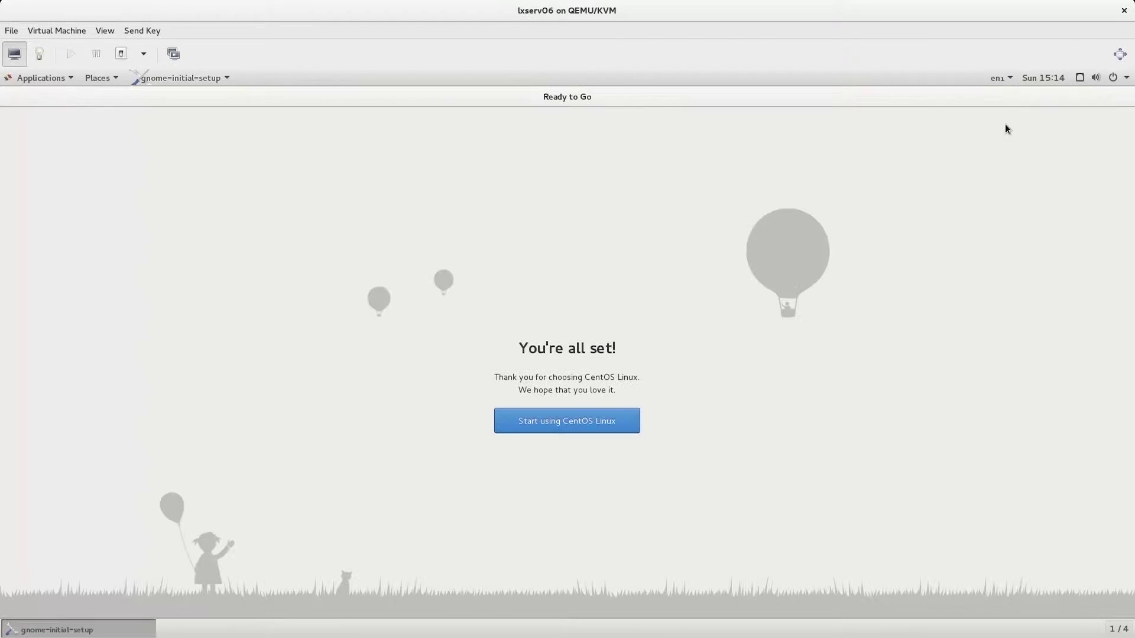
pyautogui.click(566, 430)
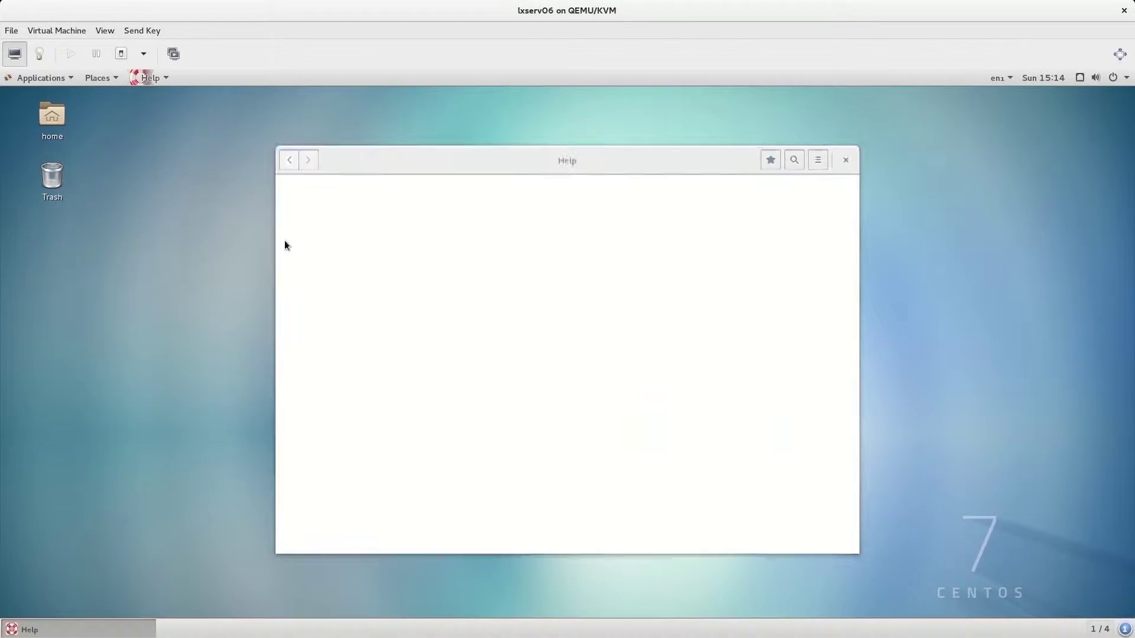
pyautogui.click(845, 159)
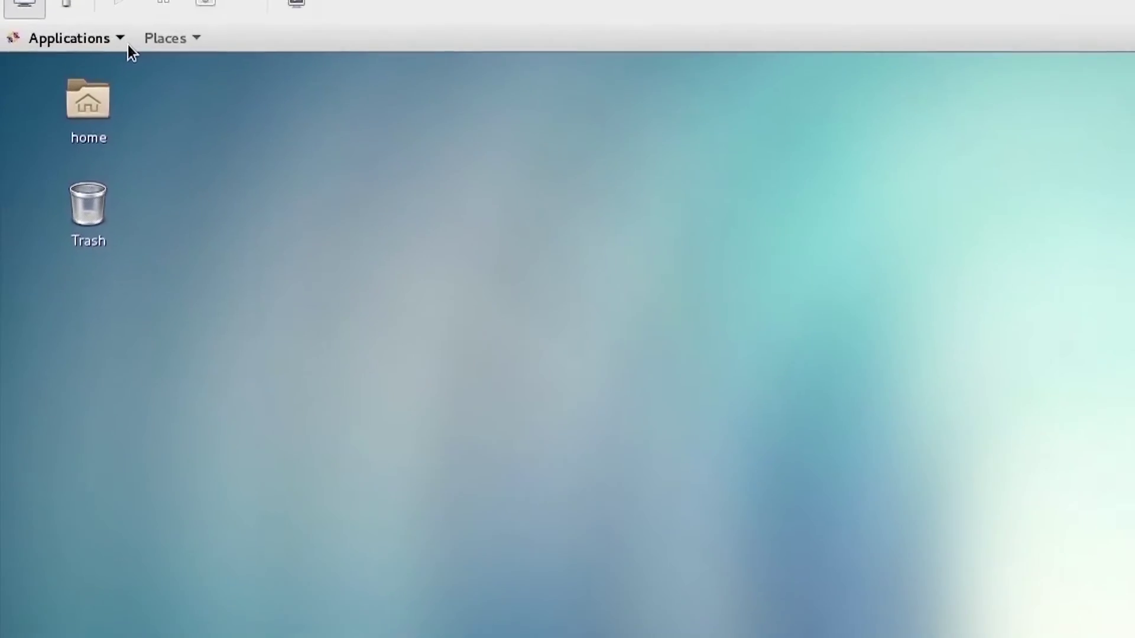
pyautogui.click(72, 78)
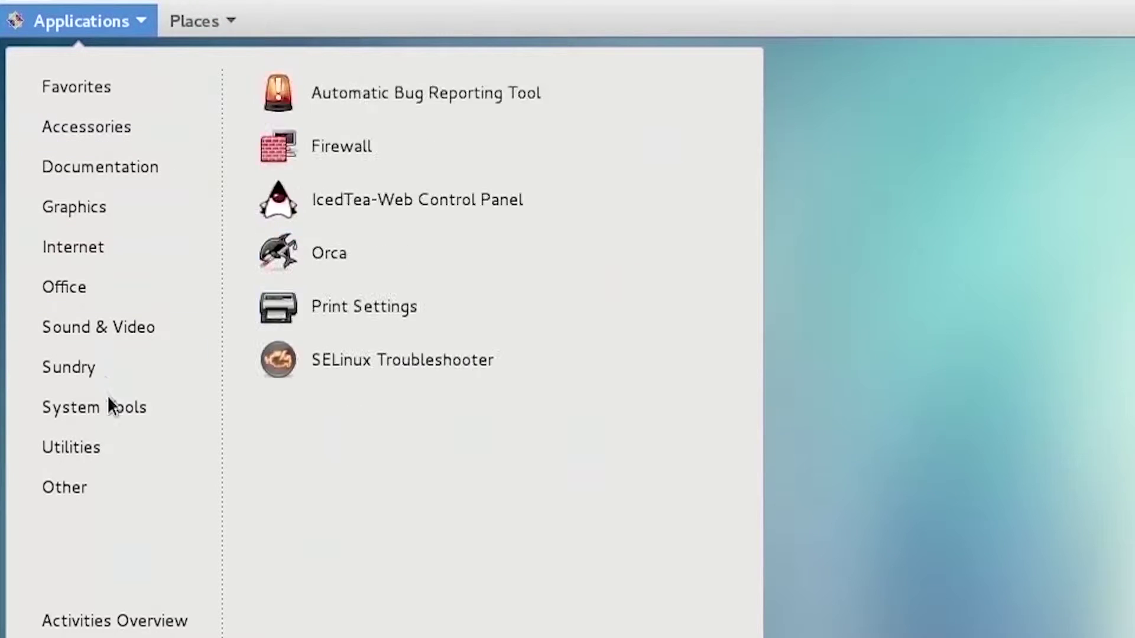
pyautogui.moveTo(119, 413)
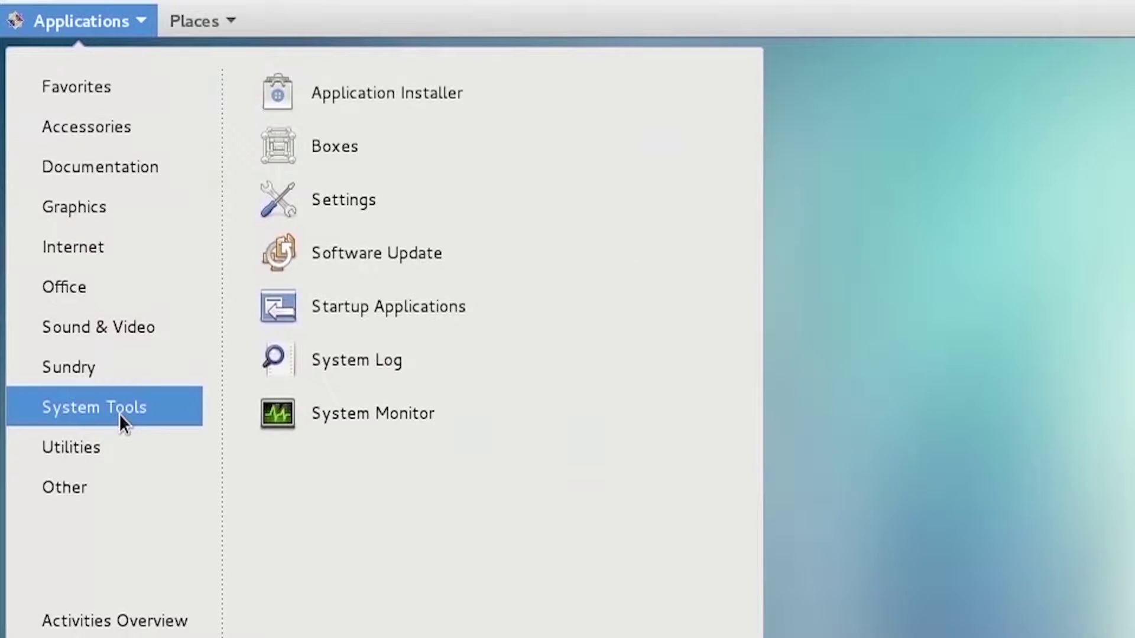
pyautogui.click(420, 215)
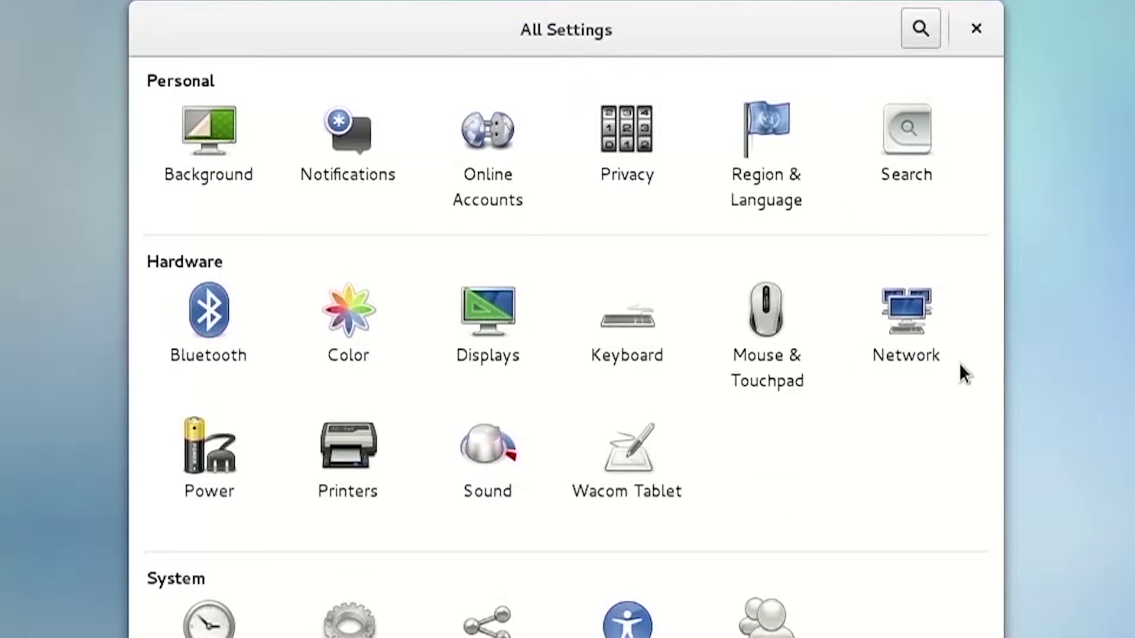
pyautogui.click(933, 328)
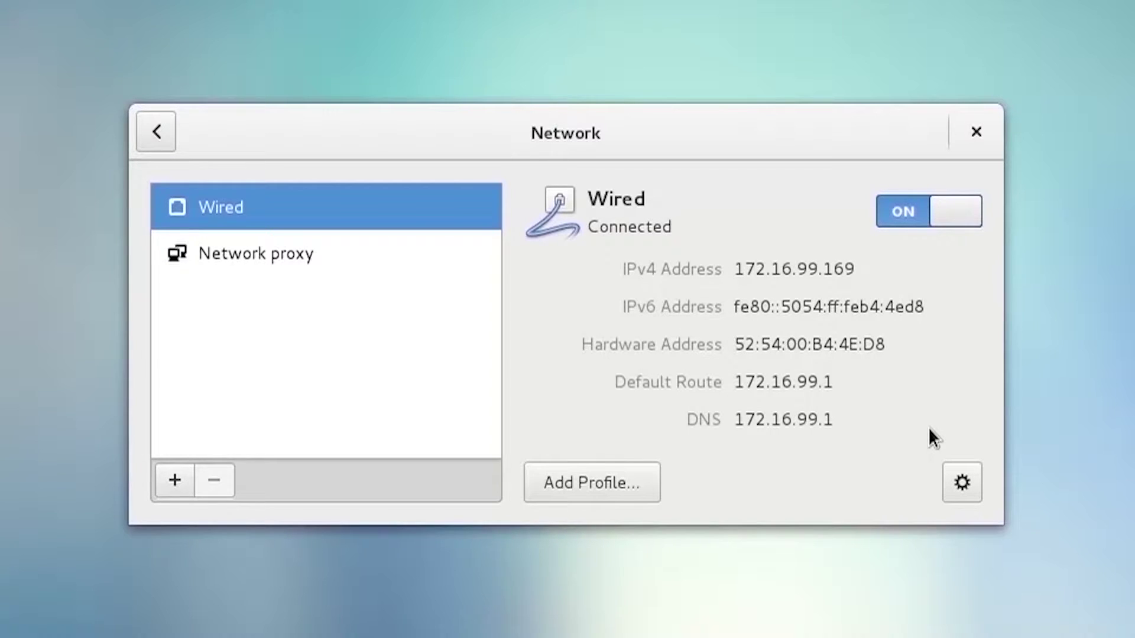
pyautogui.click(999, 137)
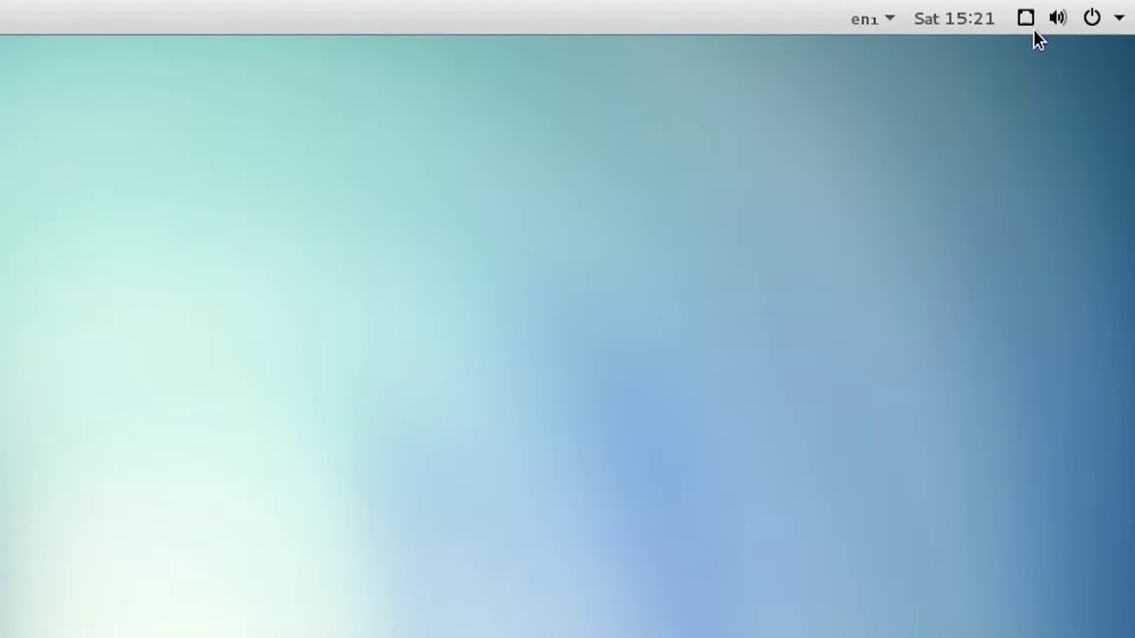
# View the wired connection's Network settings from the status menu, then close the panel
pyautogui.click(1034, 31)
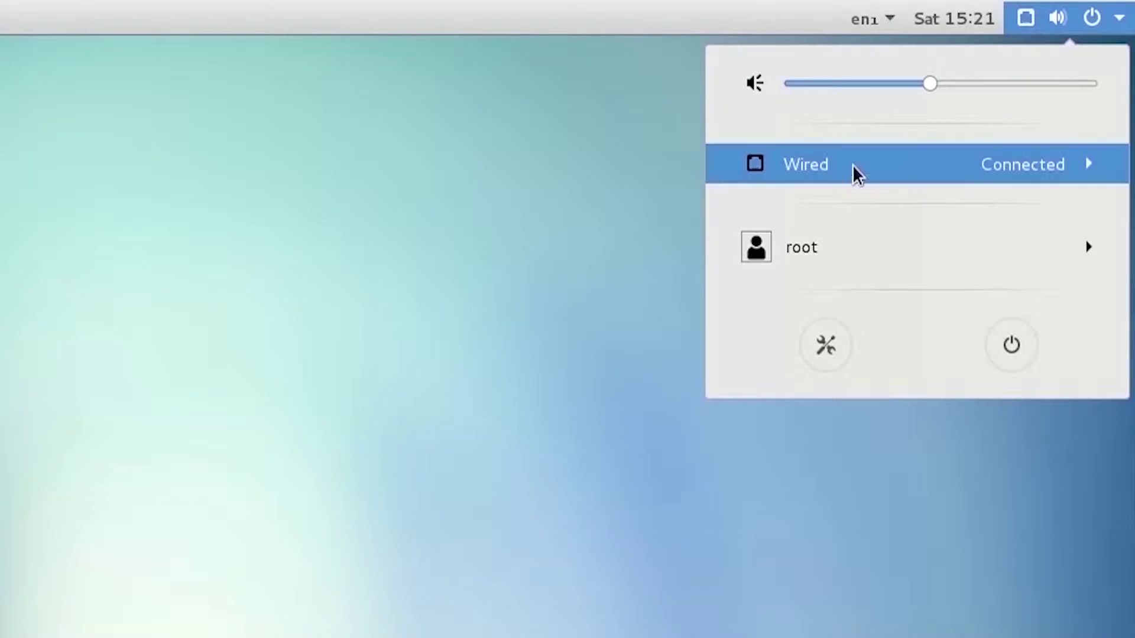
pyautogui.click(838, 173)
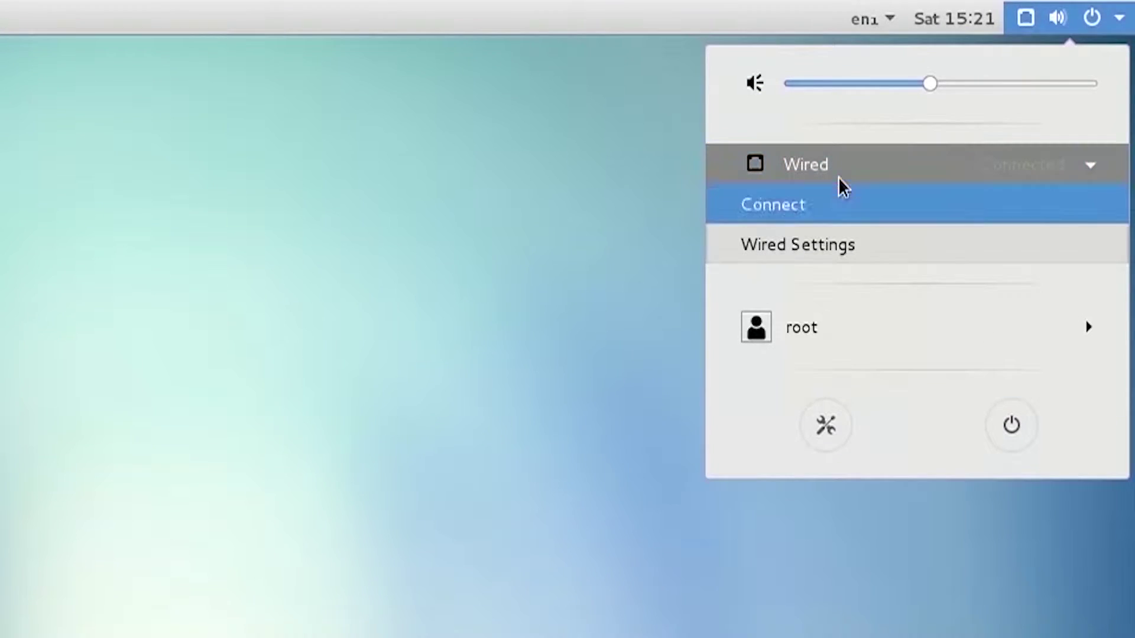
pyautogui.click(830, 257)
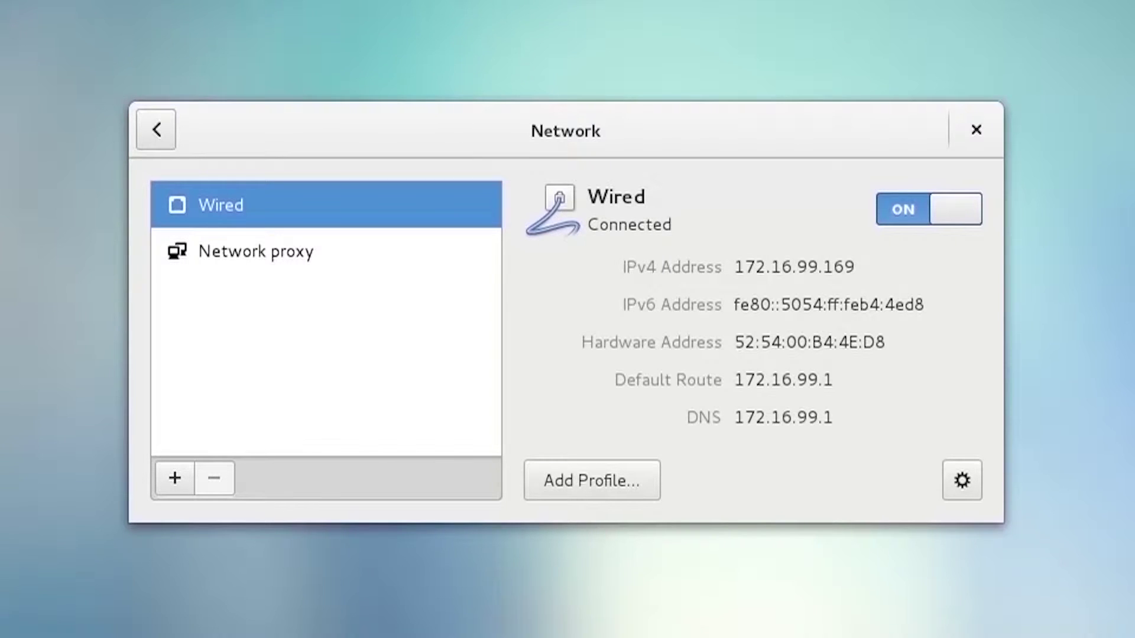
pyautogui.click(986, 135)
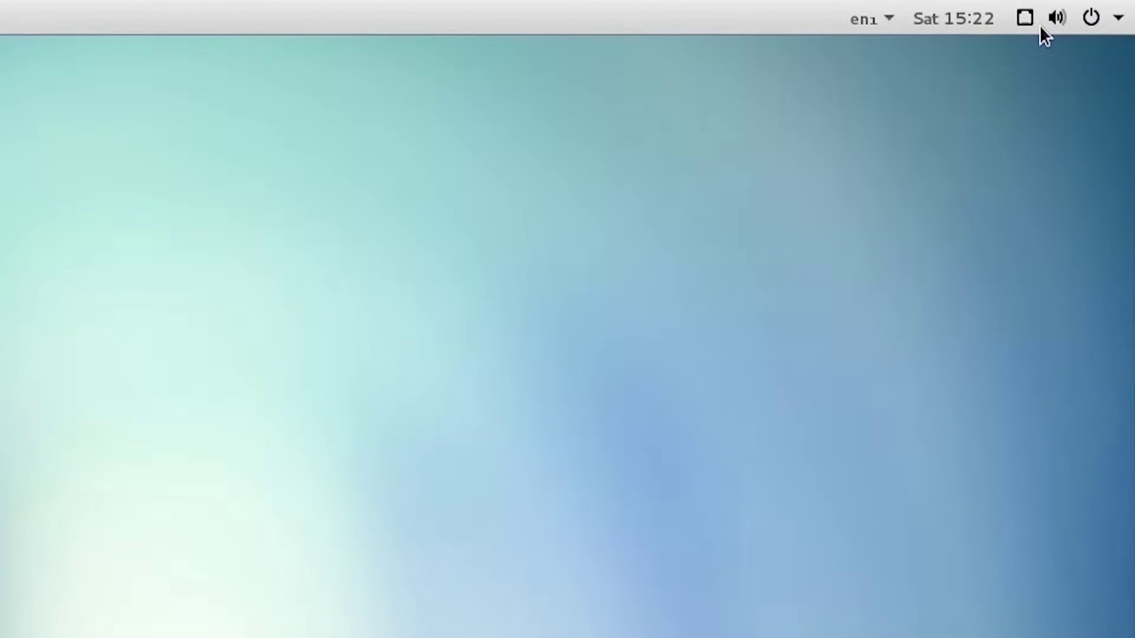
pyautogui.click(1040, 28)
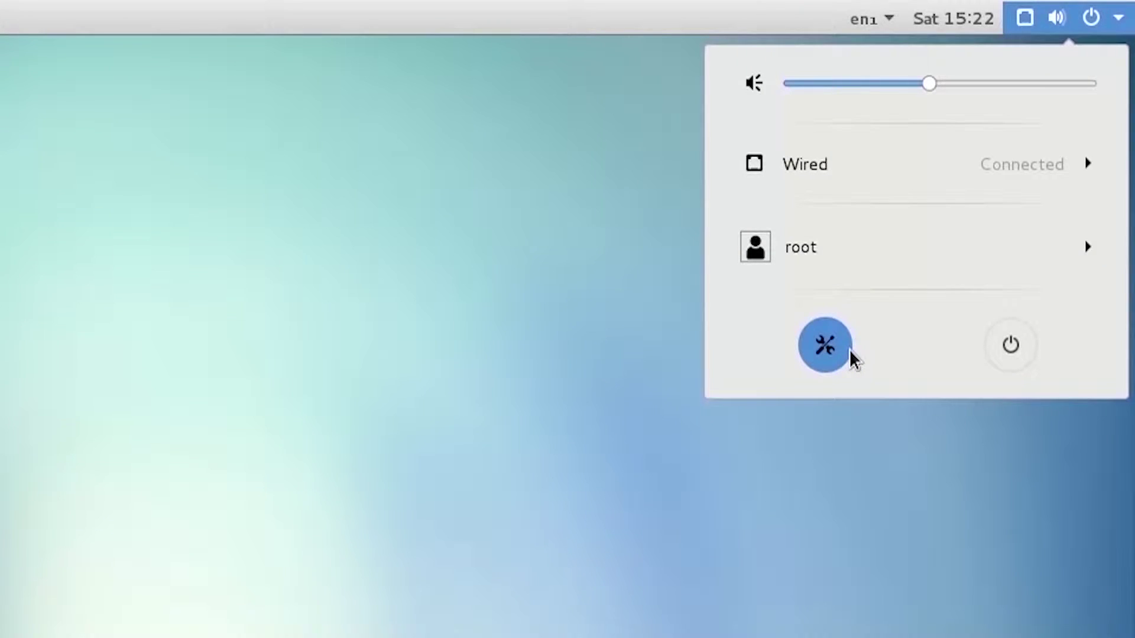
pyautogui.click(825, 345)
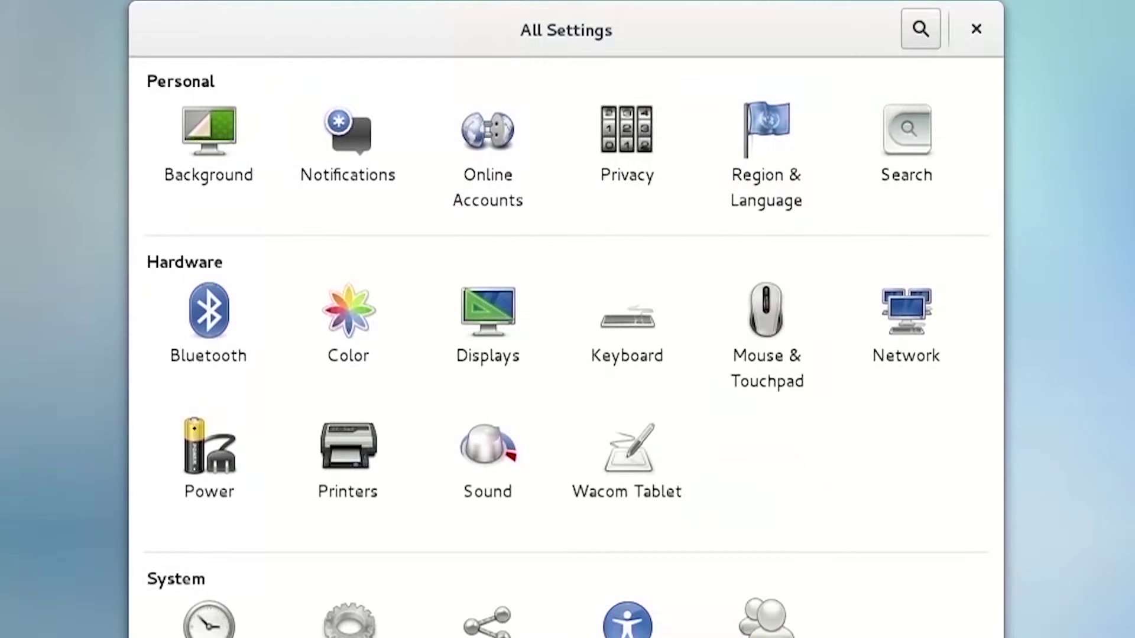
pyautogui.click(916, 353)
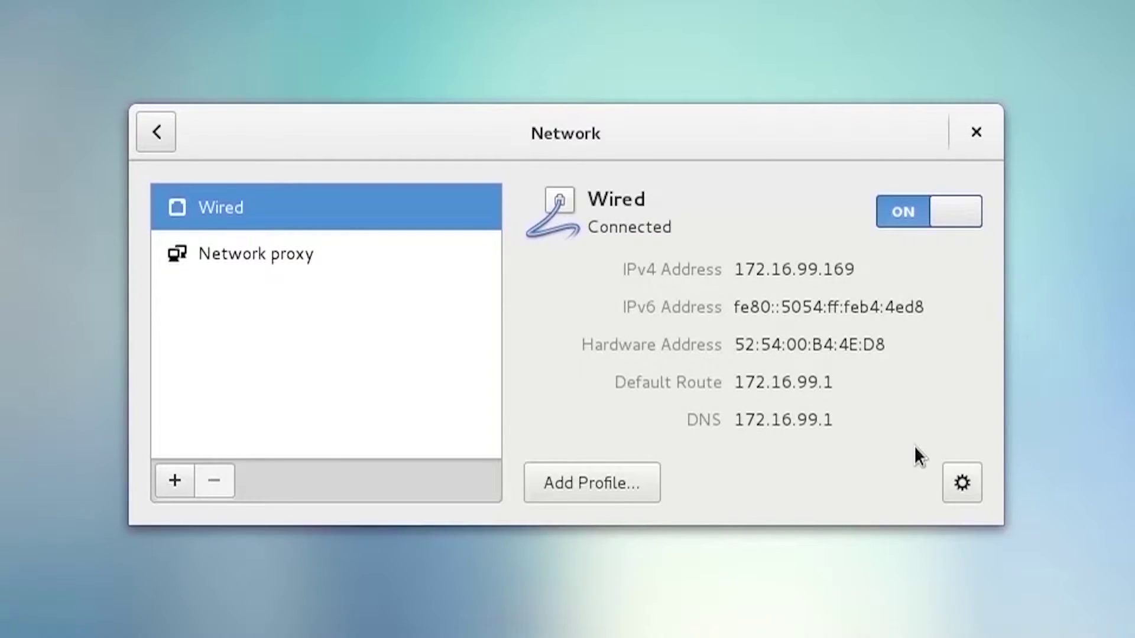
pyautogui.click(989, 145)
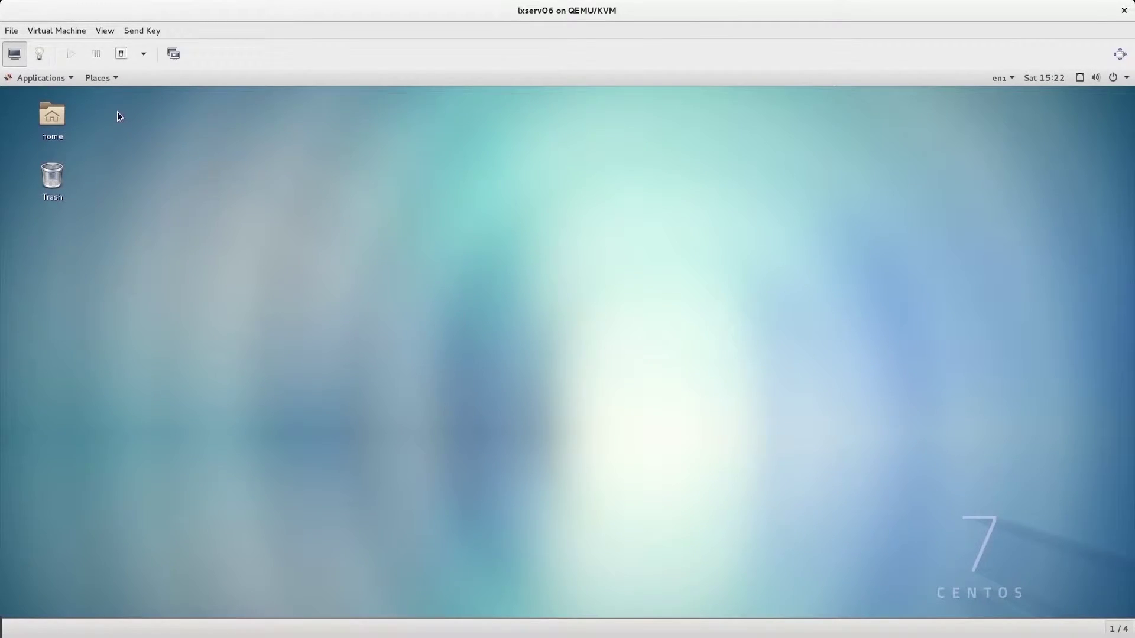
# Search the Activities overview for 'network' and open the Network settings panel
pyautogui.press('super')
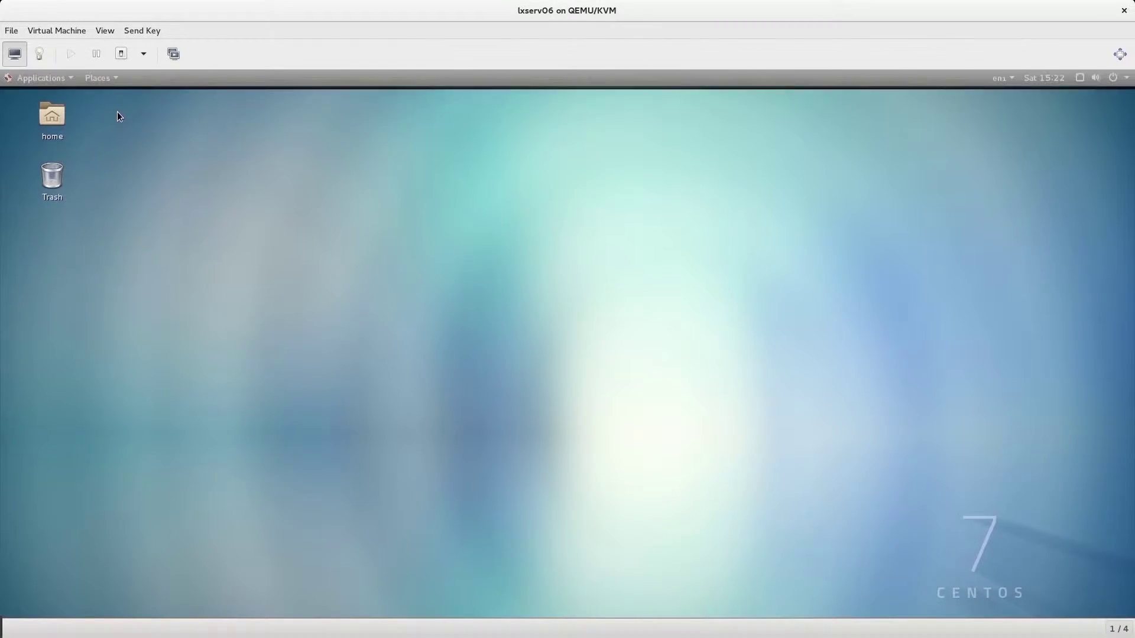
pyautogui.click(578, 122)
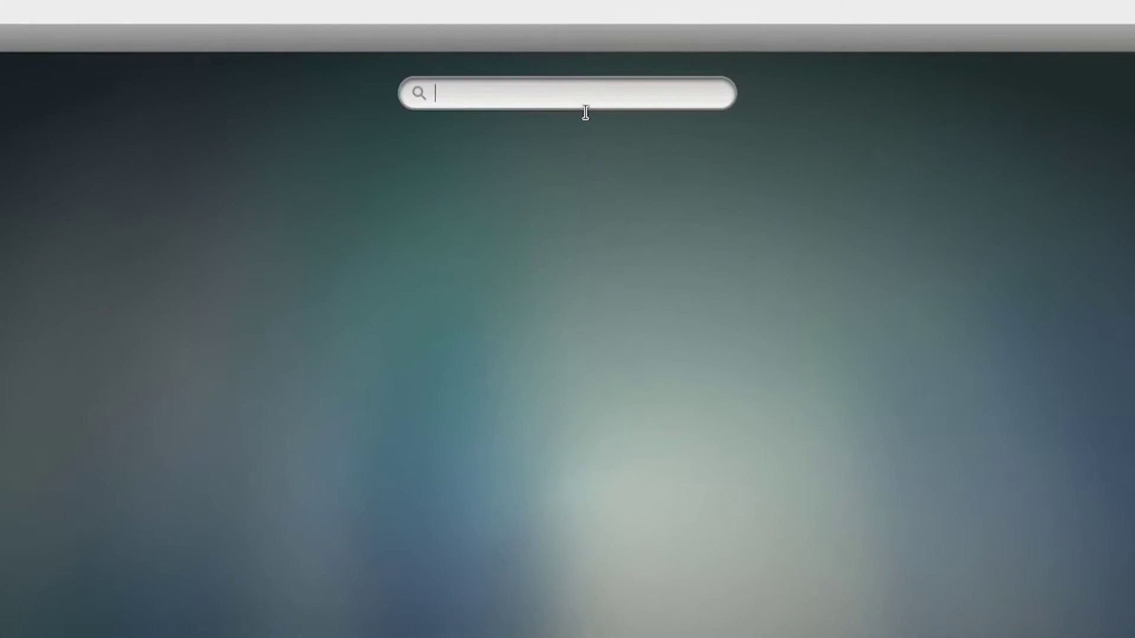
pyautogui.write('network')
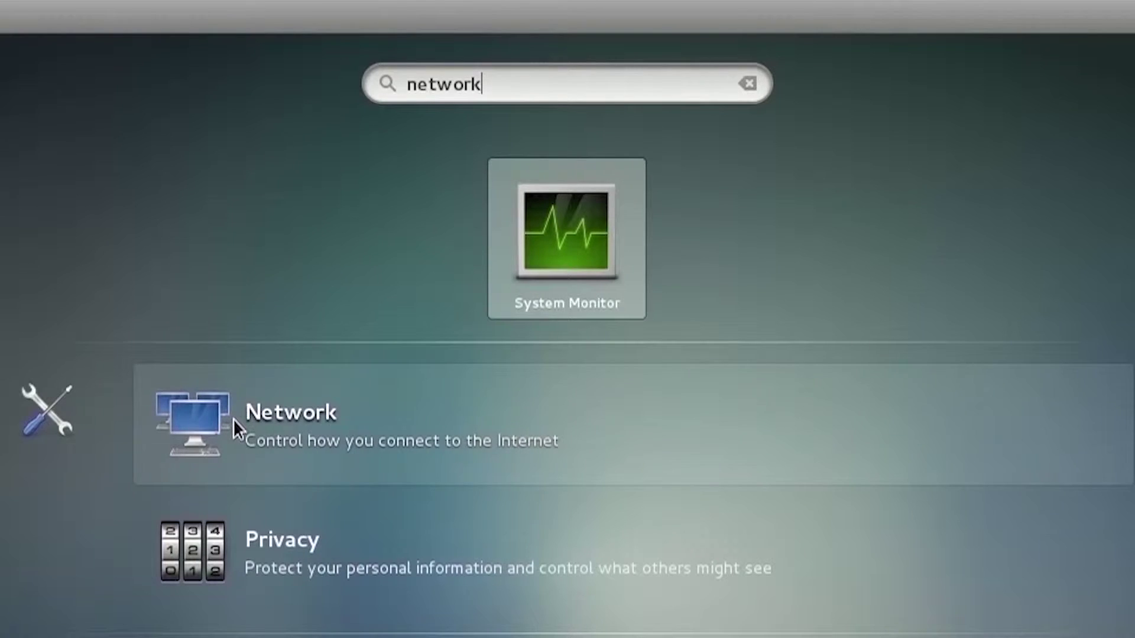
pyautogui.click(233, 418)
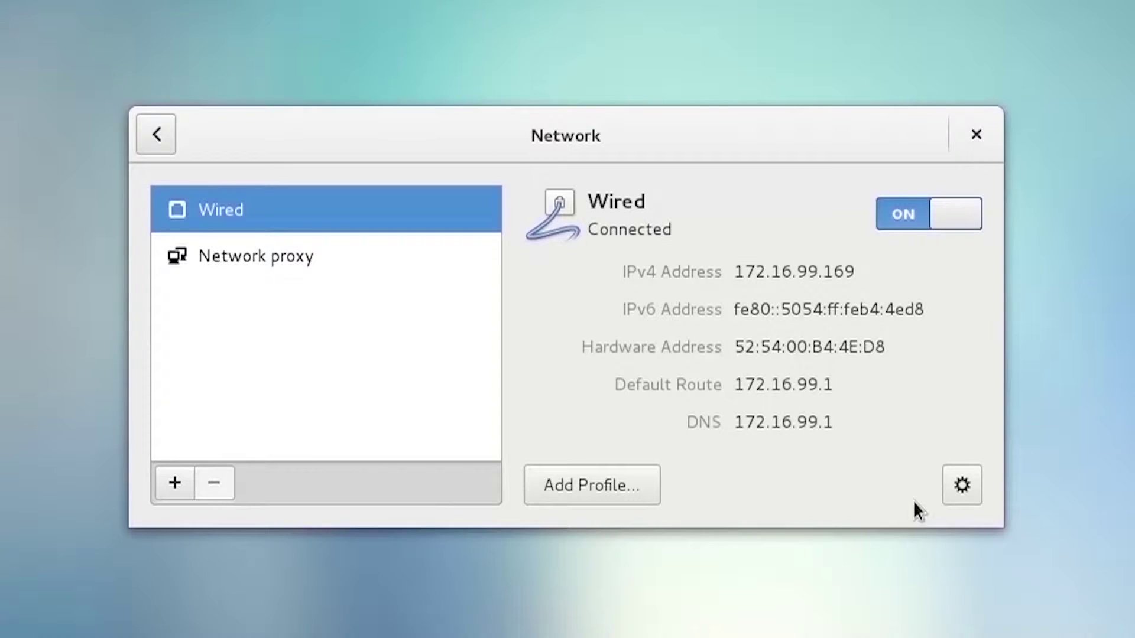
# Toggle the Wired connection off and back on, then bring up its detailed settings
pyautogui.click(958, 230)
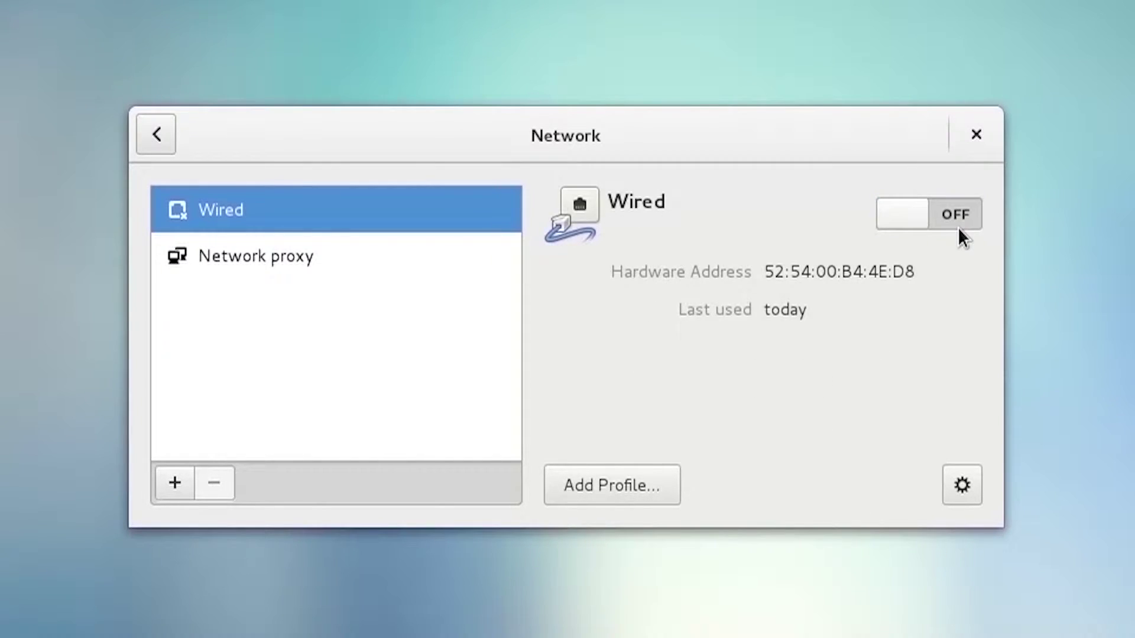
pyautogui.click(958, 230)
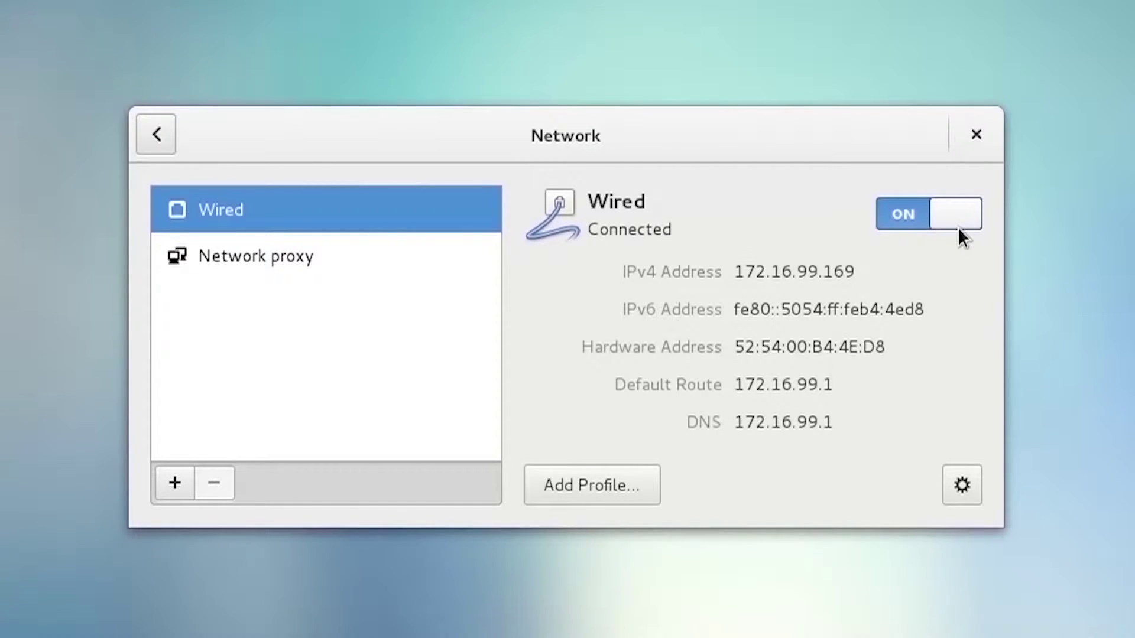
pyautogui.click(964, 493)
# Switch the Wired connection's IPv4 addressing to Manual and visit the address, netmask and gateway fields
pyautogui.click(220, 153)
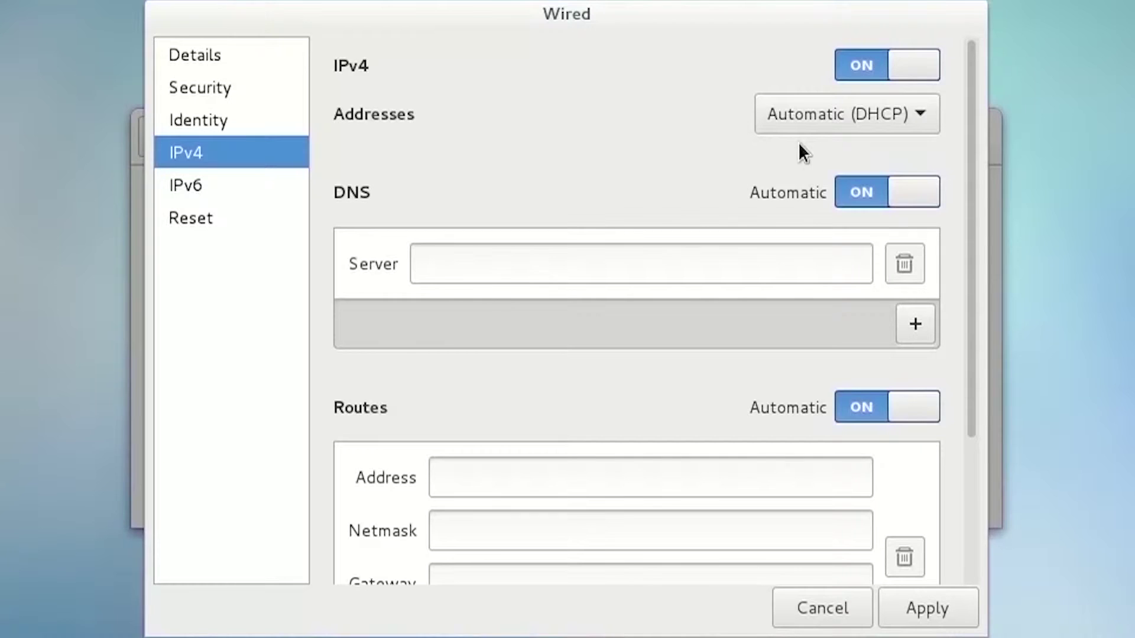
pyautogui.click(816, 124)
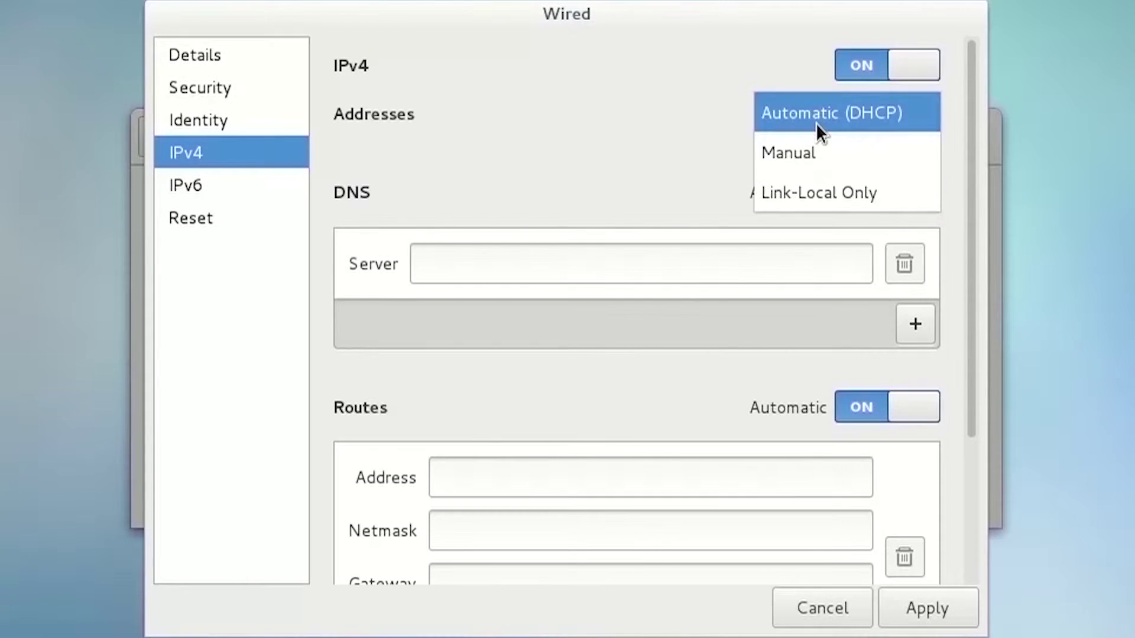
pyautogui.click(811, 155)
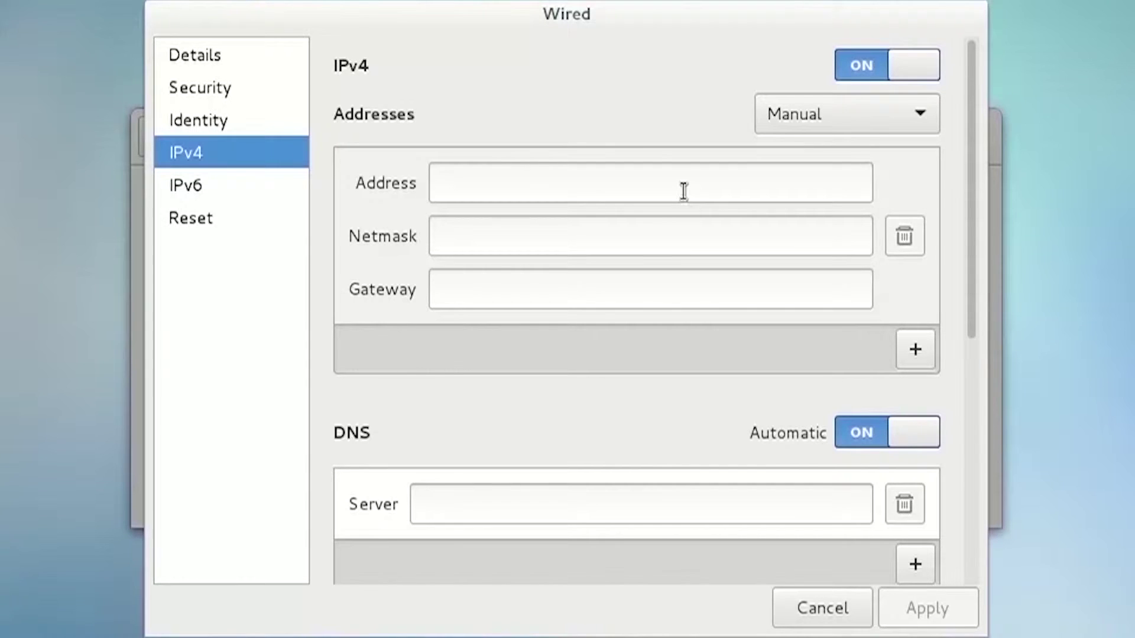
pyautogui.click(653, 201)
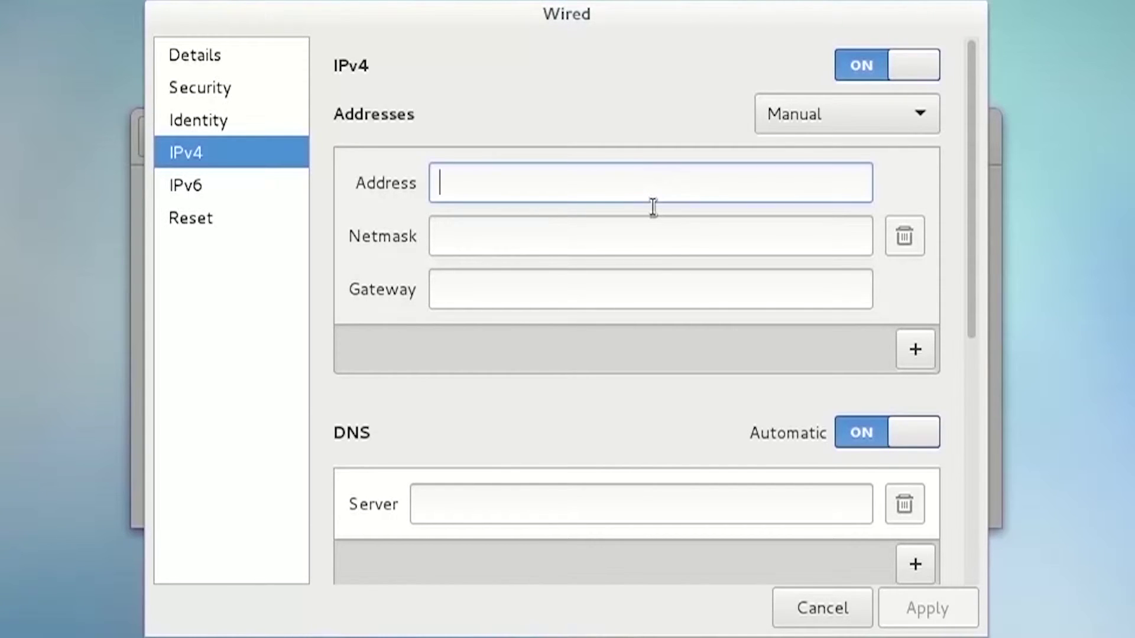
pyautogui.click(605, 255)
pyautogui.click(573, 305)
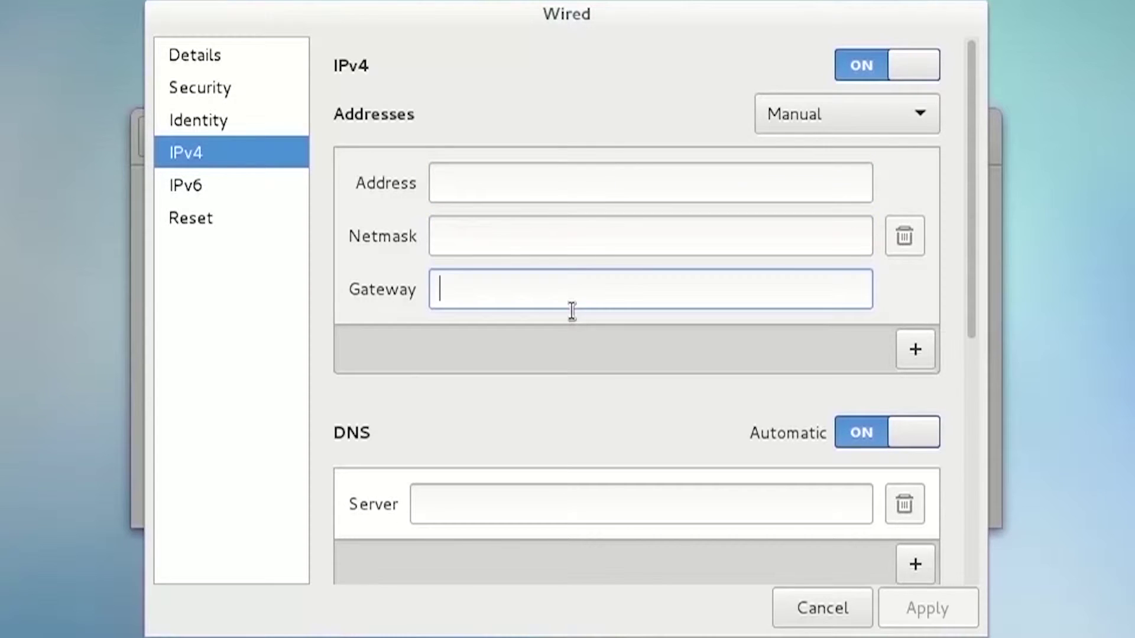
pyautogui.scroll(-5, 671, 324)
# Add a second DNS server row, then view the eth0 Identity page
pyautogui.click(768, 301)
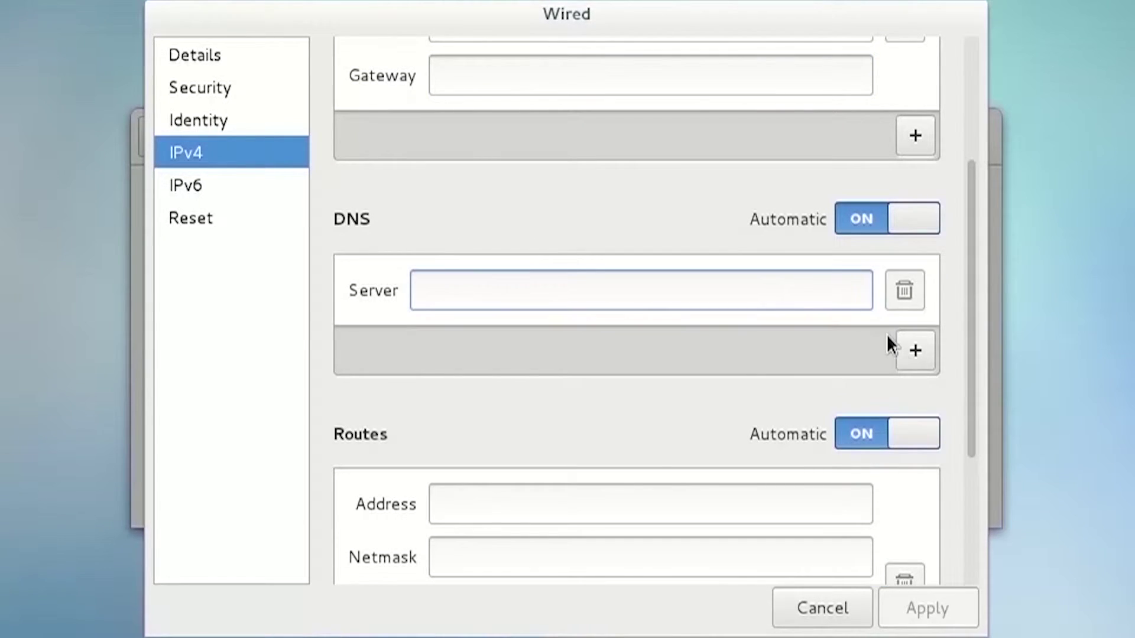
pyautogui.click(915, 355)
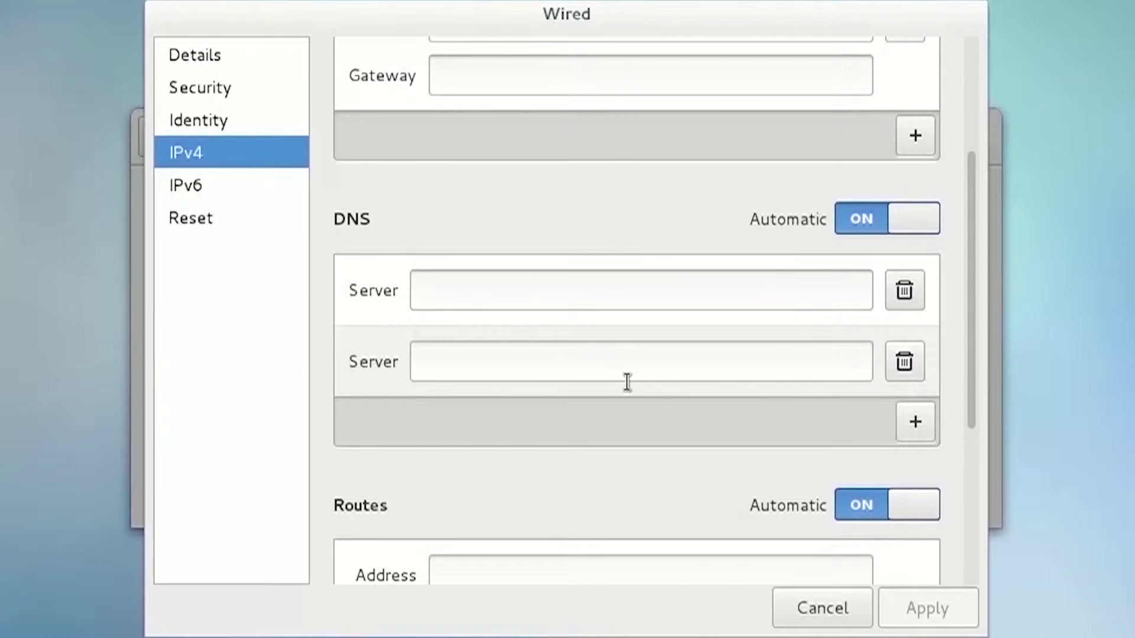
pyautogui.click(636, 382)
pyautogui.scroll(-3, 774, 461)
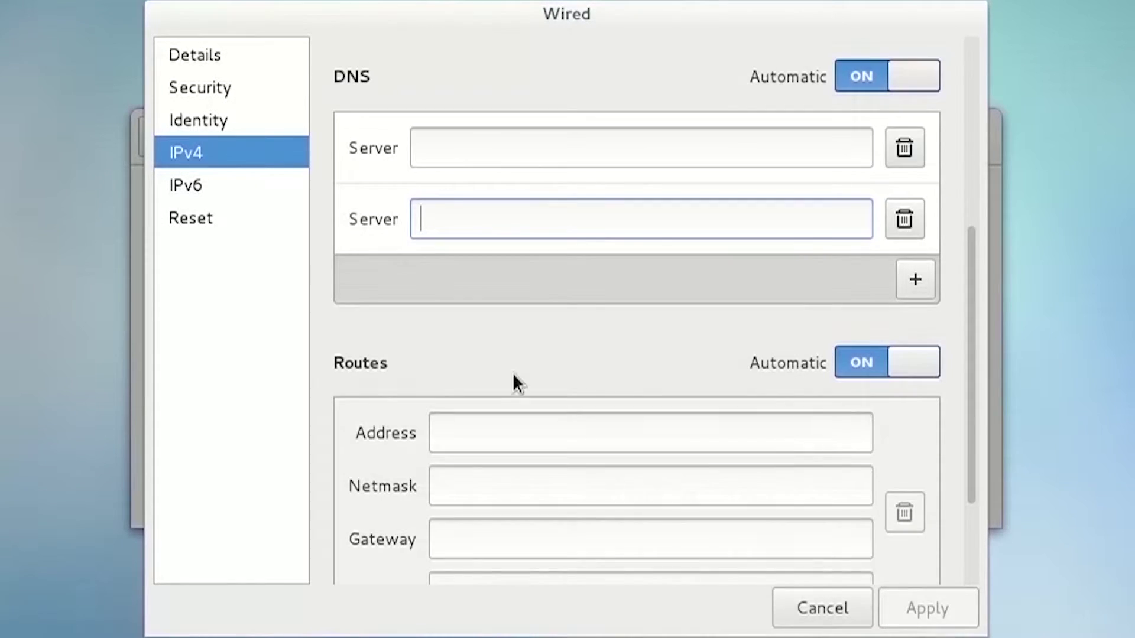
pyautogui.click(231, 122)
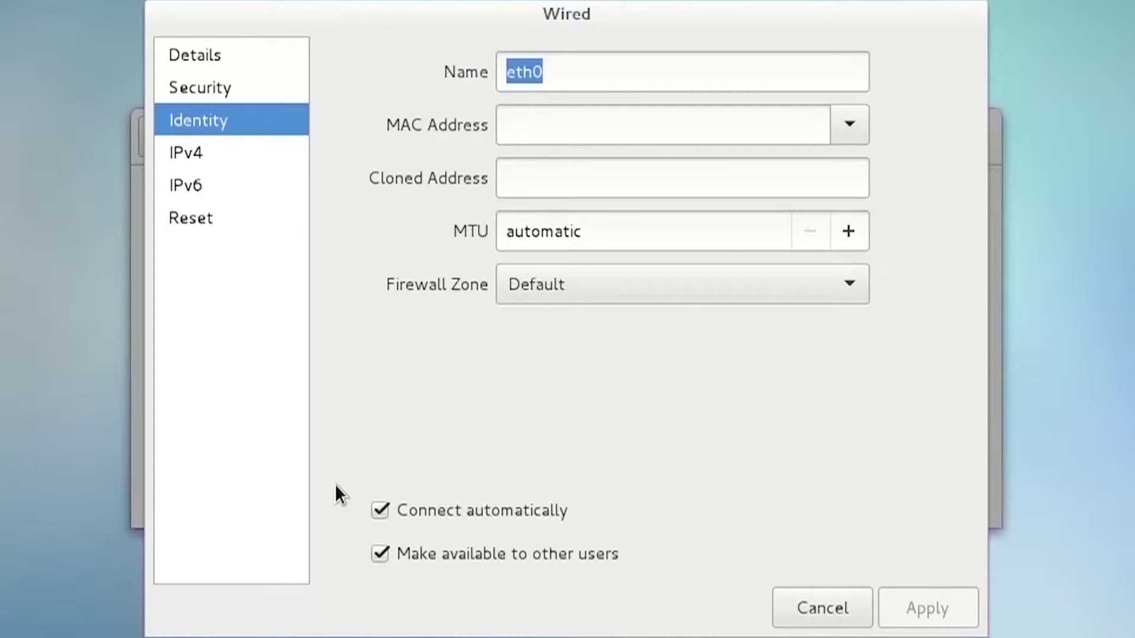
# Tick Connect automatically for eth0, view the Reset/Forget options, then cancel without applying
pyautogui.click(383, 511)
pyautogui.click(246, 227)
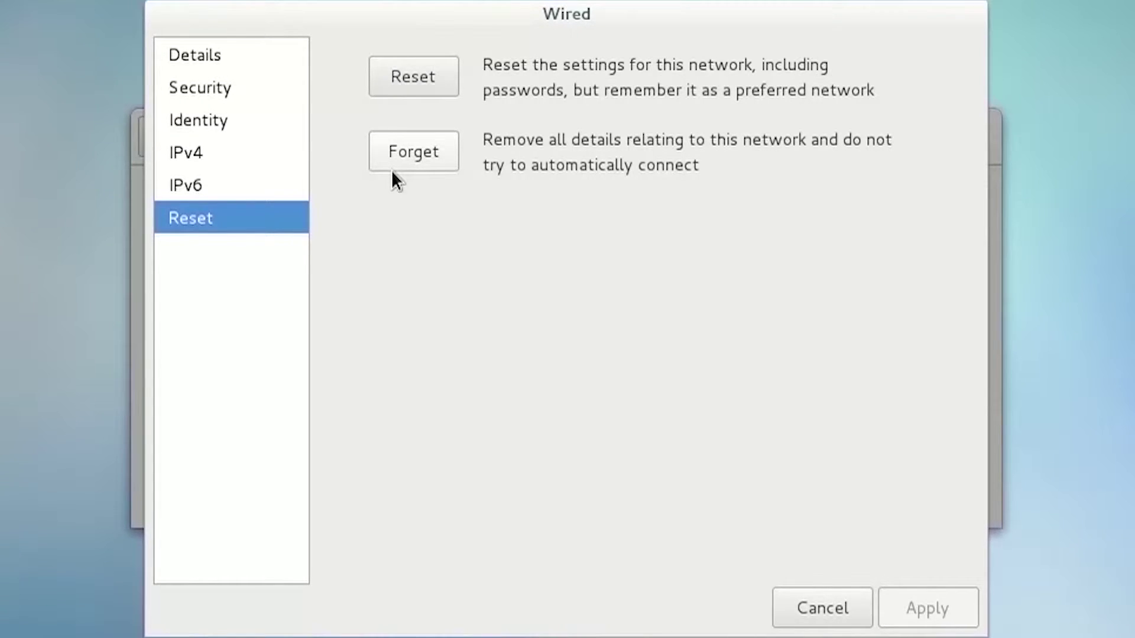
pyautogui.click(810, 612)
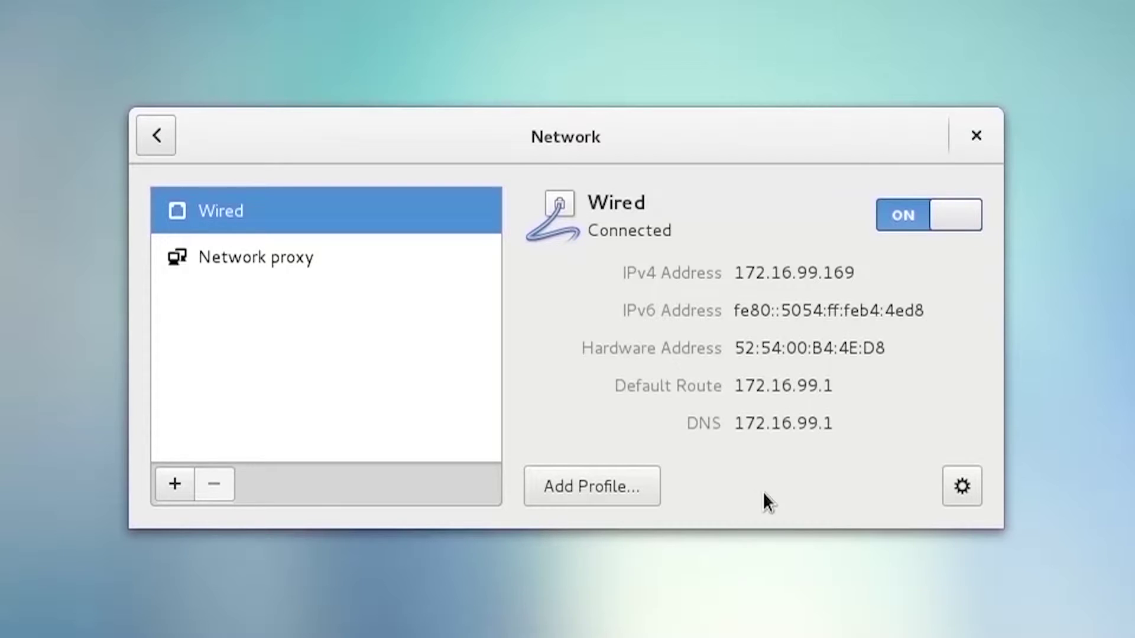
# Create a new wired profile and set its IPv4 addressing method to Manual
pyautogui.click(633, 496)
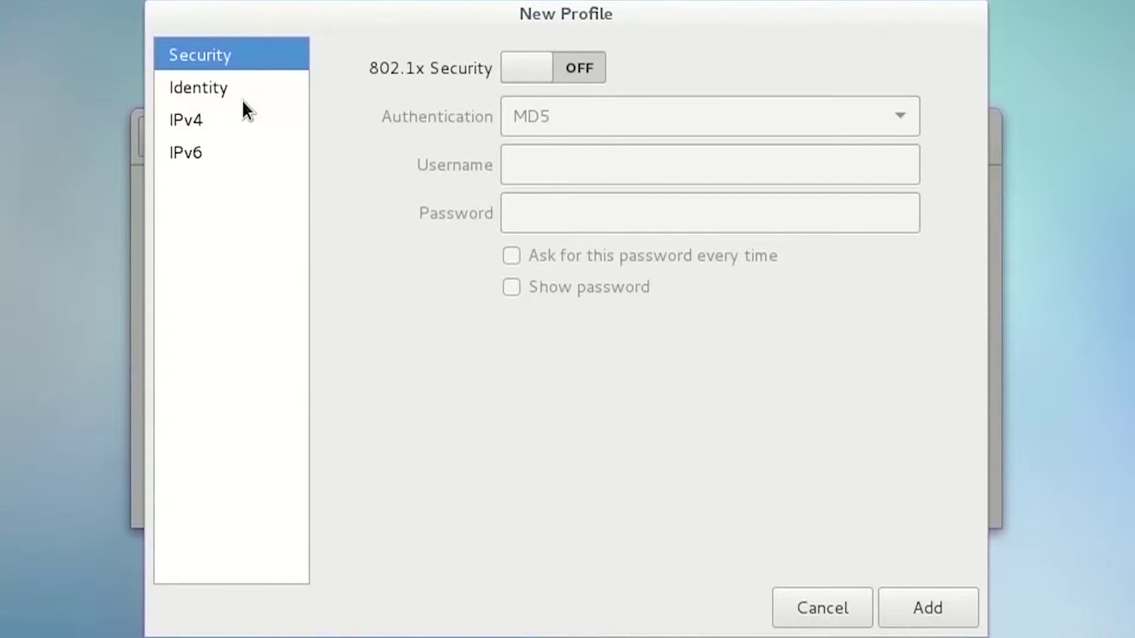
pyautogui.click(207, 127)
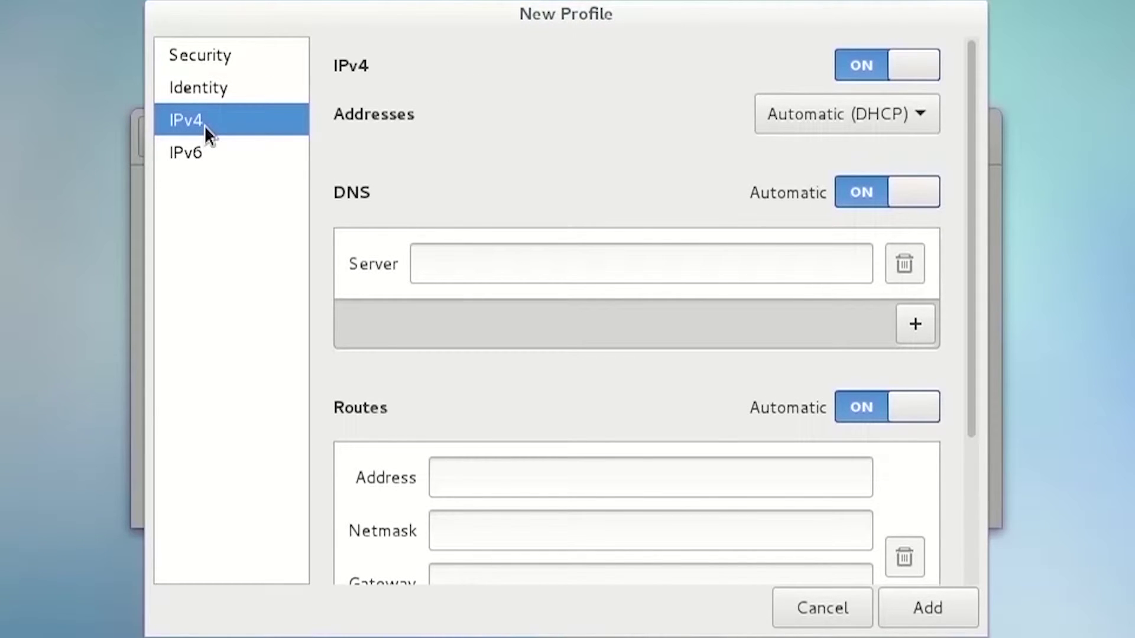
pyautogui.click(876, 122)
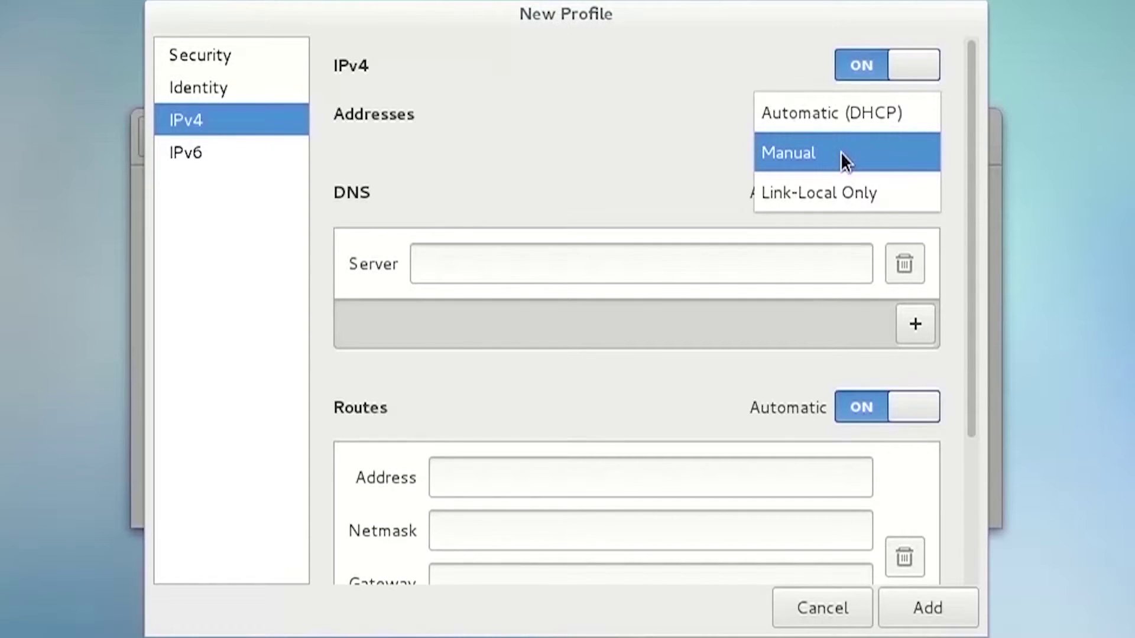
pyautogui.click(840, 151)
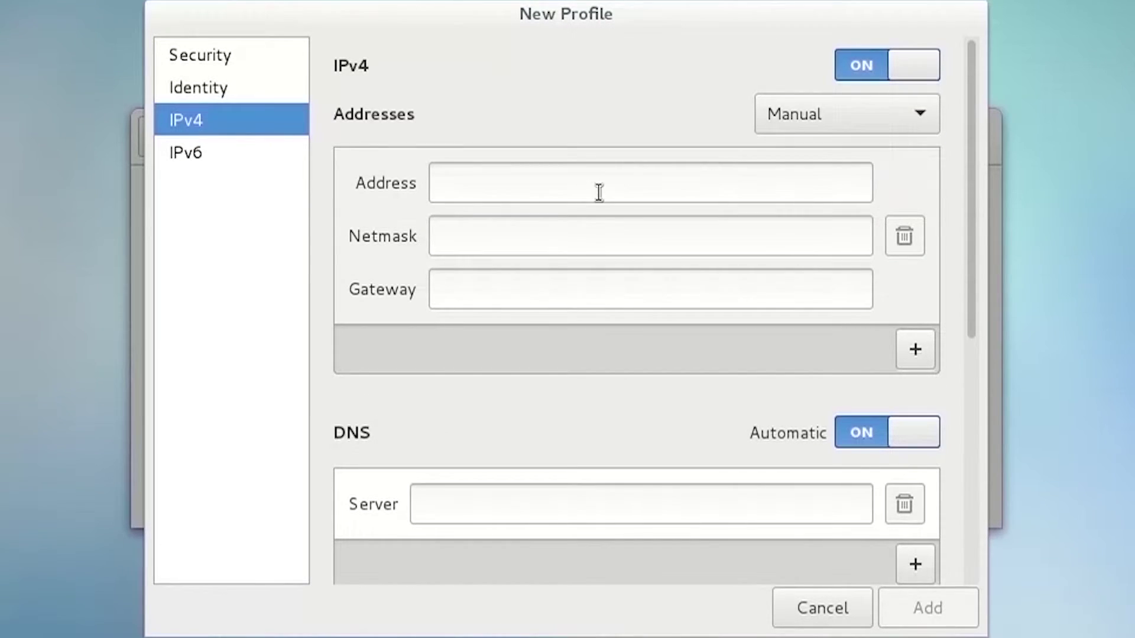
pyautogui.click(569, 196)
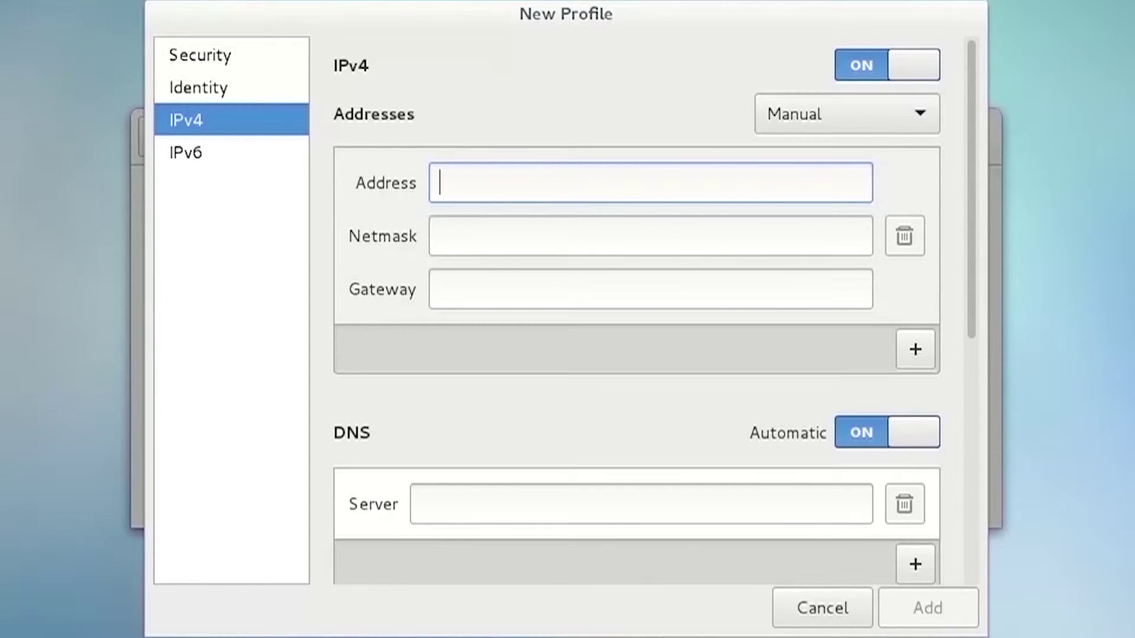
# Enter address 172.16.99.206 and netmask 255.255.255.0, then start typing gateway 172.16.99.1
pyautogui.write('17')
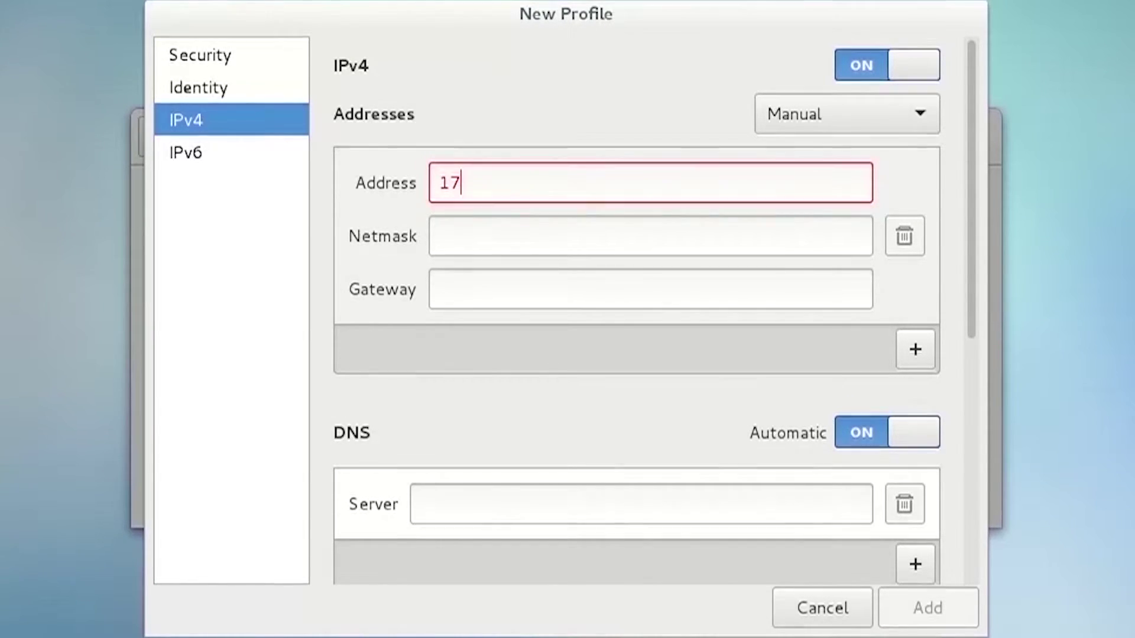
pyautogui.write('2.1')
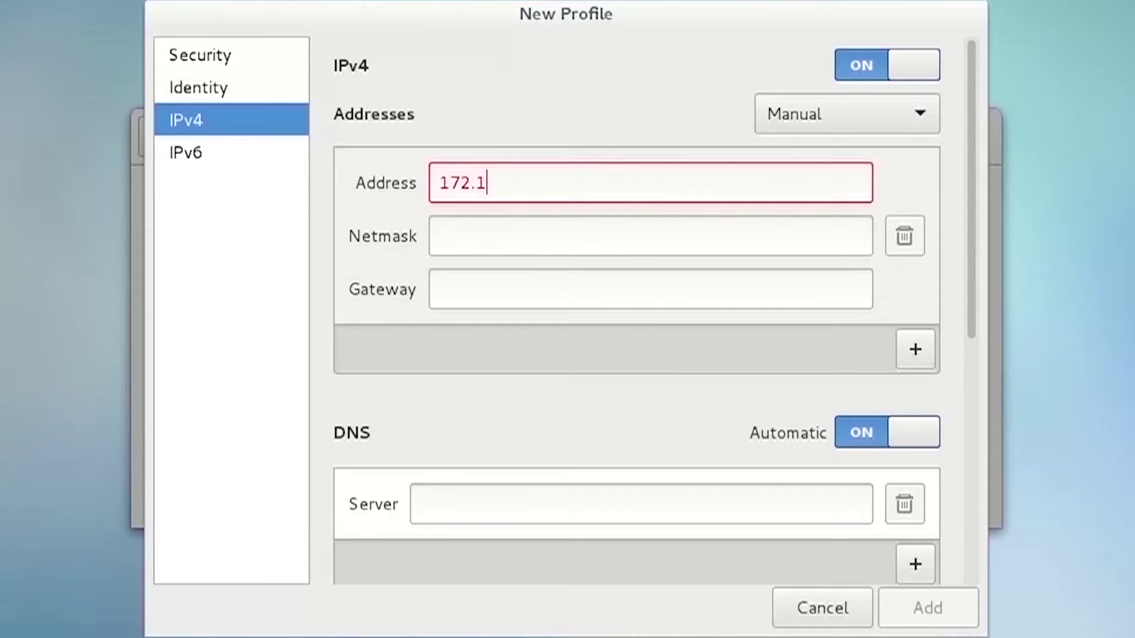
pyautogui.write('6.99.206')
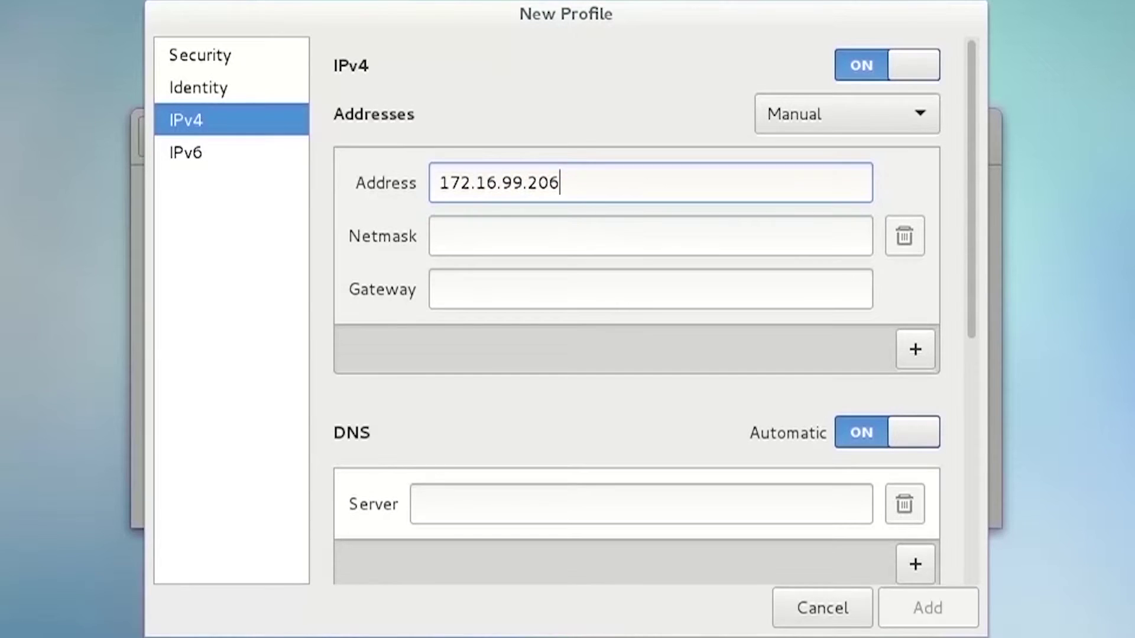
pyautogui.press('Tab')
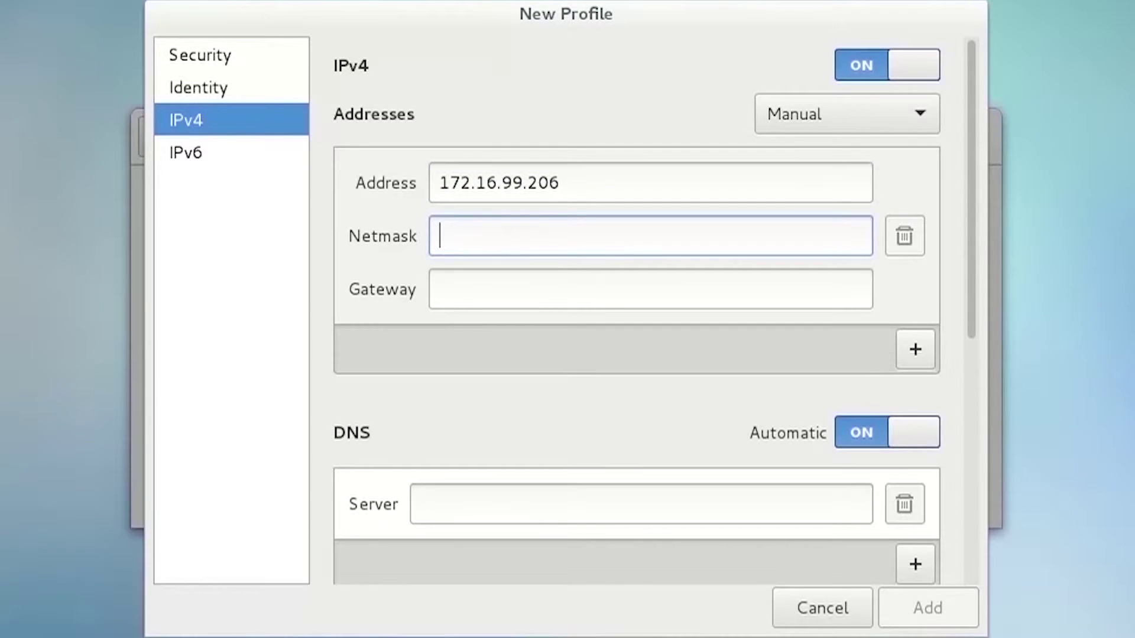
pyautogui.write('255')
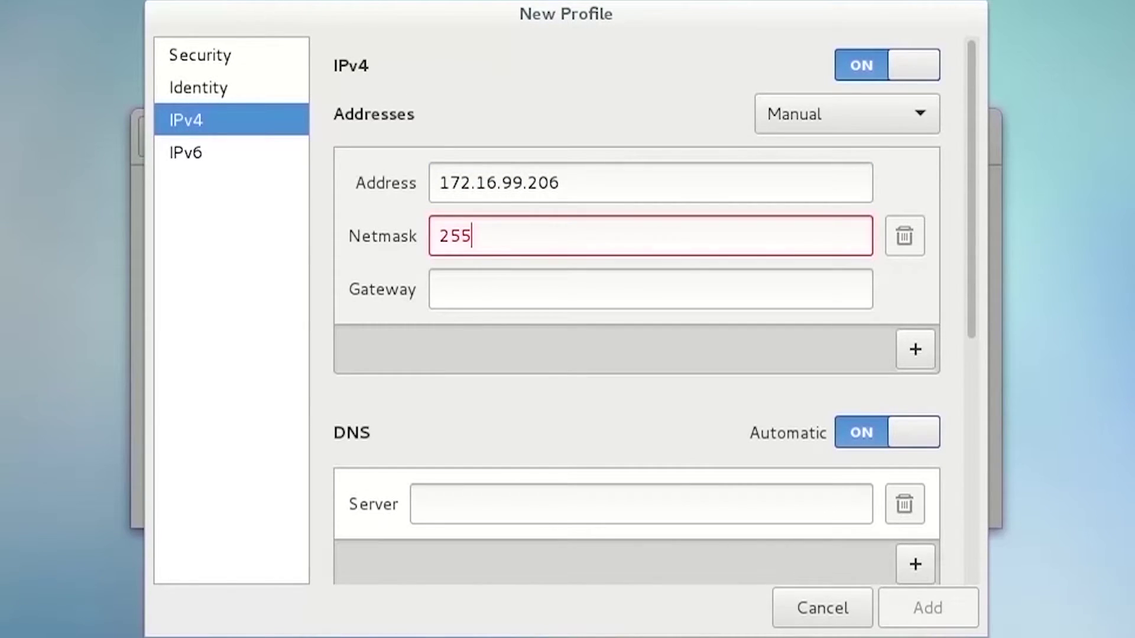
pyautogui.write('.255.255.0')
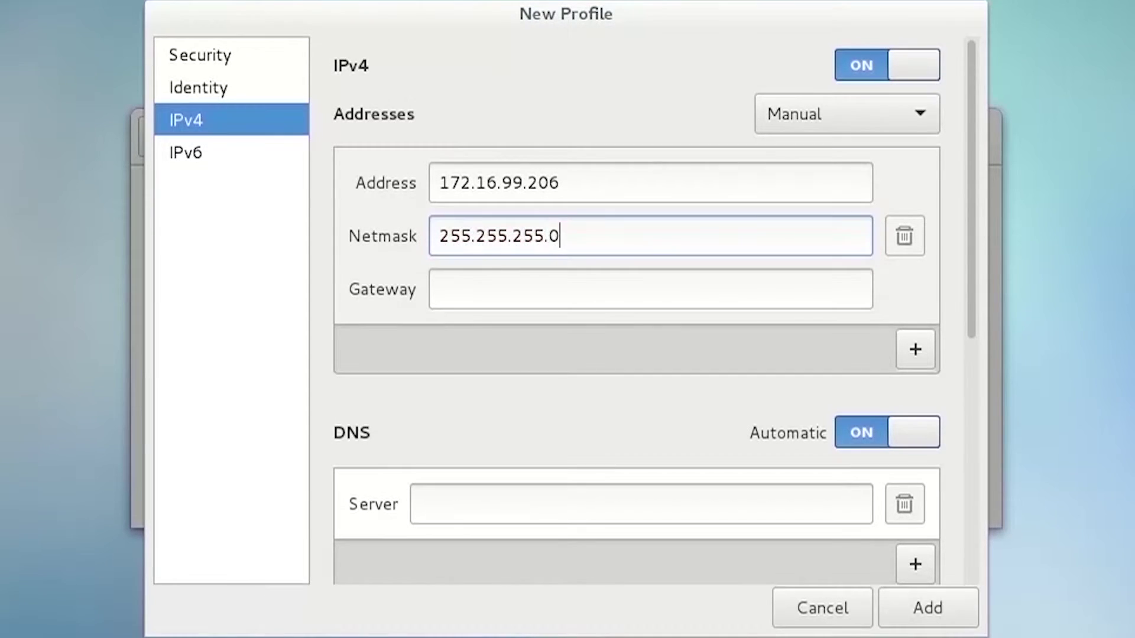
pyautogui.press('Tab')
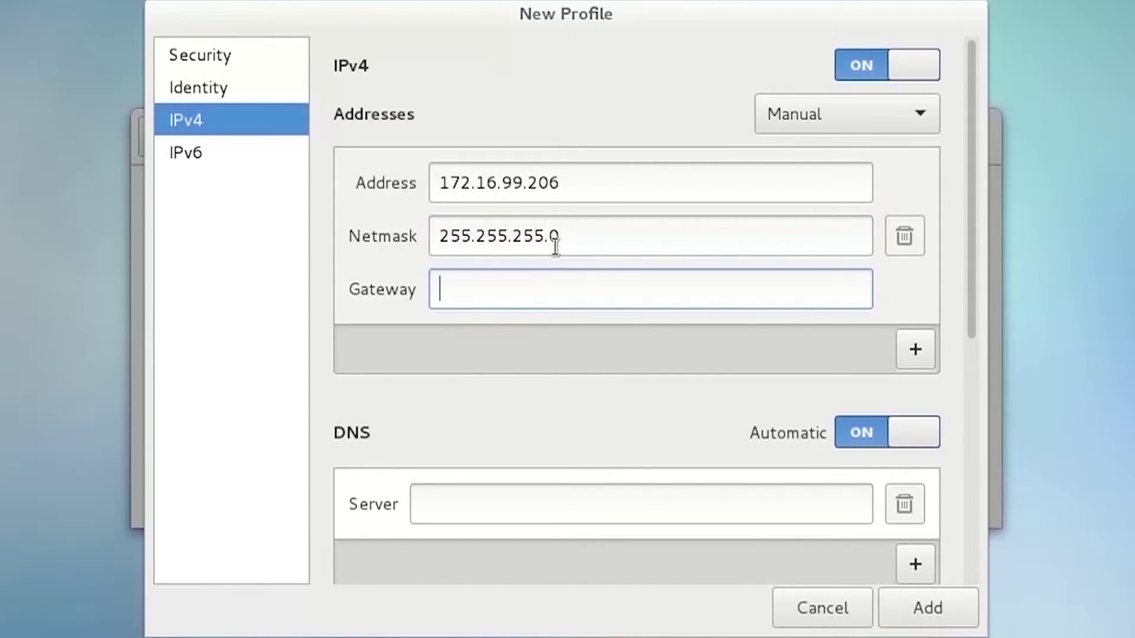
pyautogui.write('172.1')
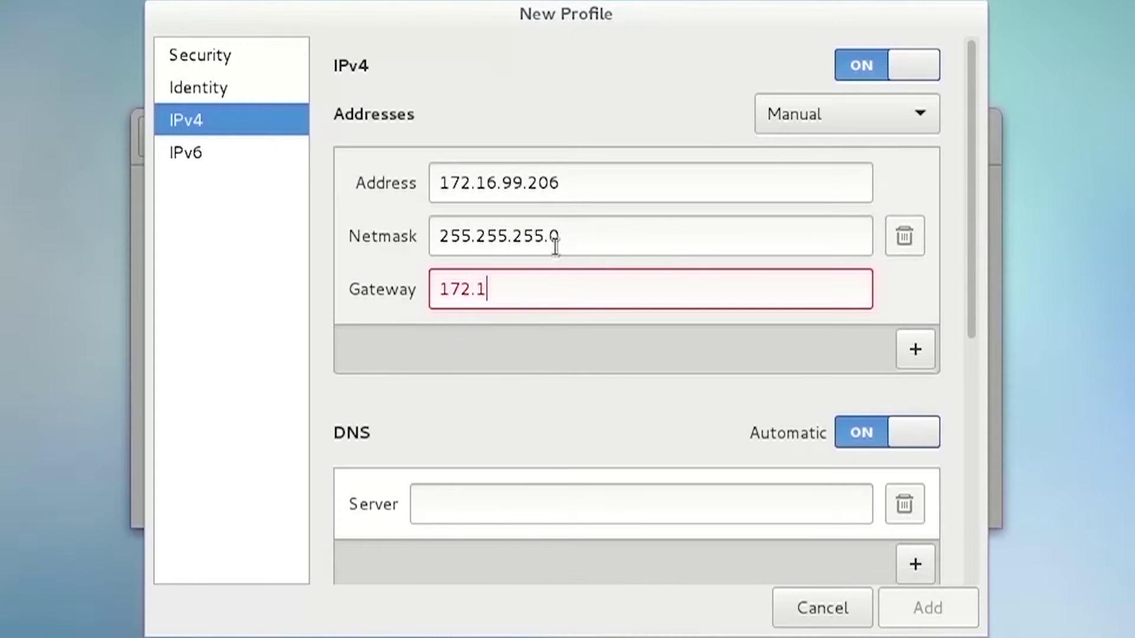
pyautogui.write('6.99.1')
# Enter DNS servers 8.8.8.8 and 208.67.222.222 and add the new profile
pyautogui.click(641, 516)
pyautogui.scroll(-2, 648, 490)
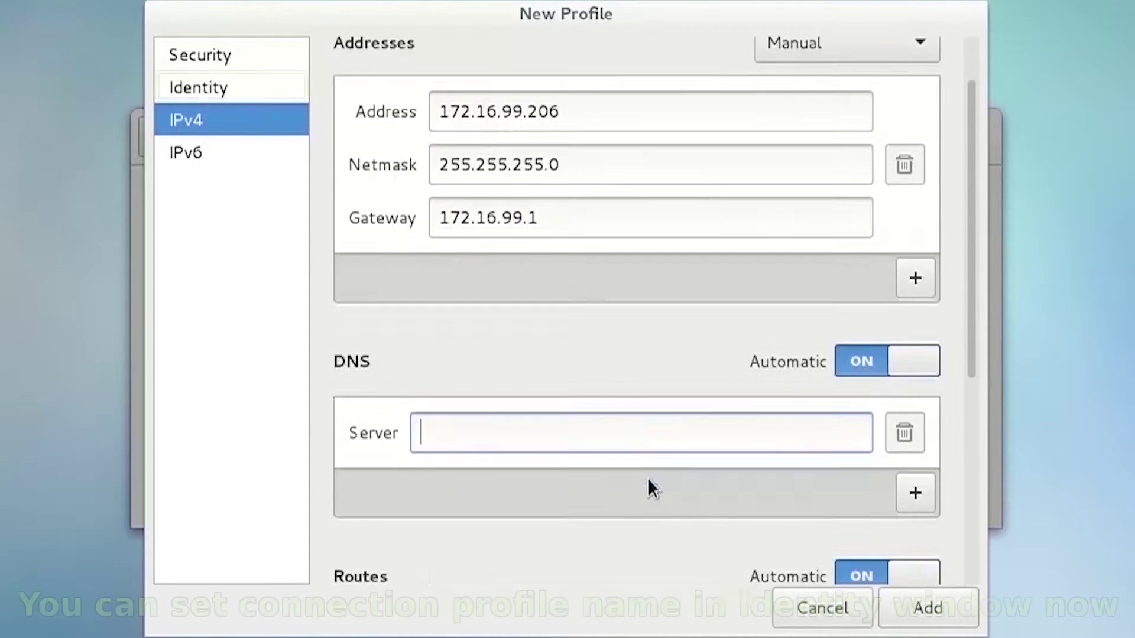
pyautogui.scroll(-2, 648, 478)
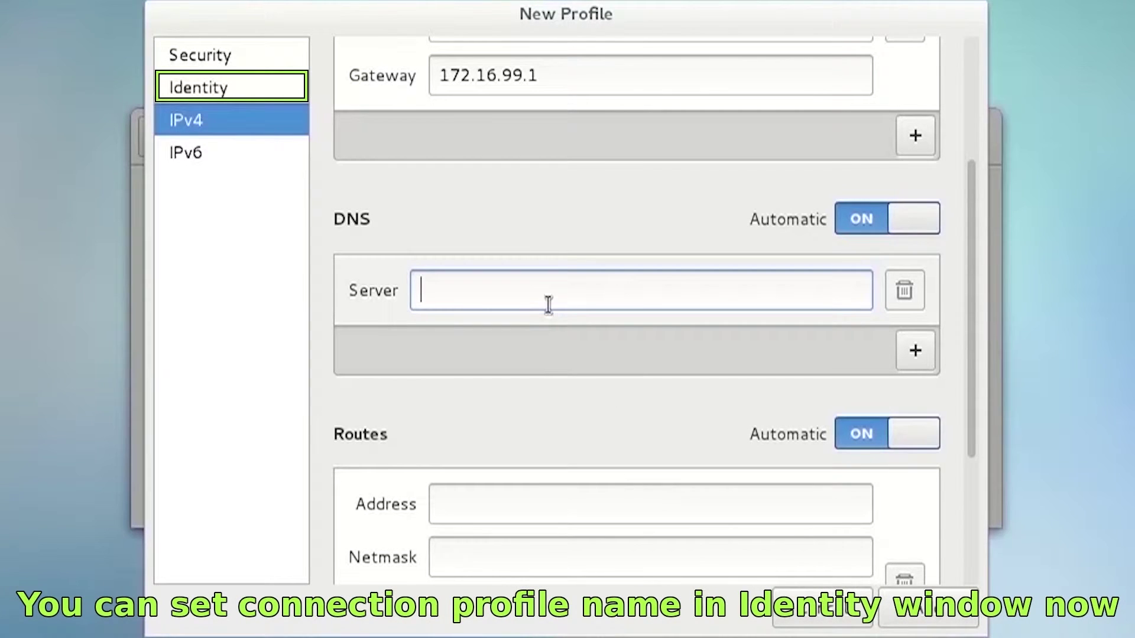
pyautogui.write('8')
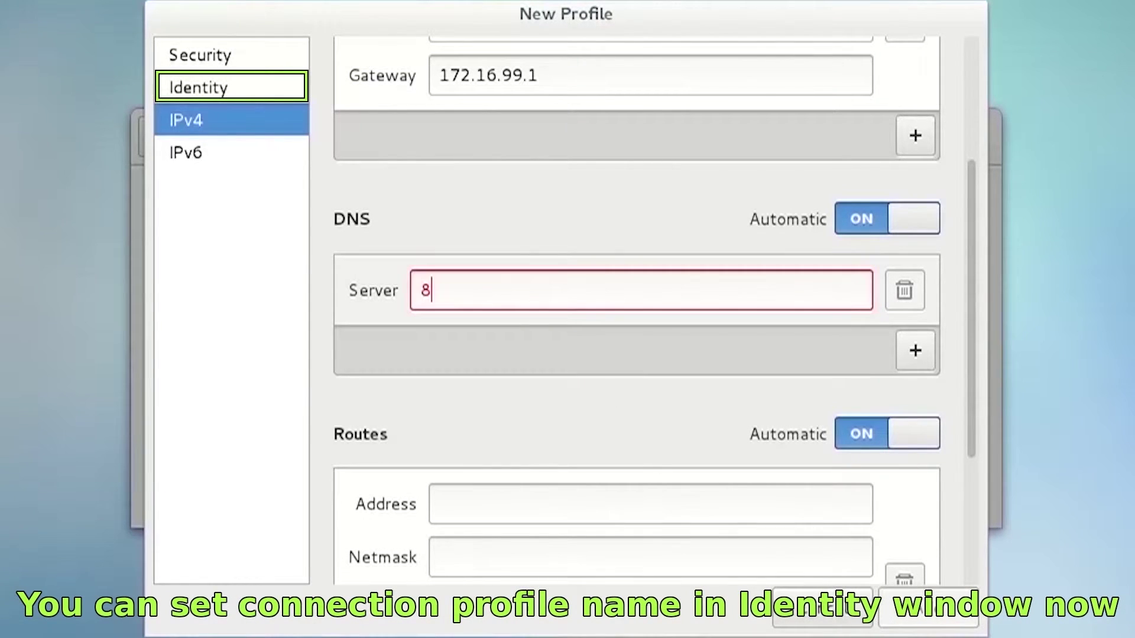
pyautogui.write('.8.8.8')
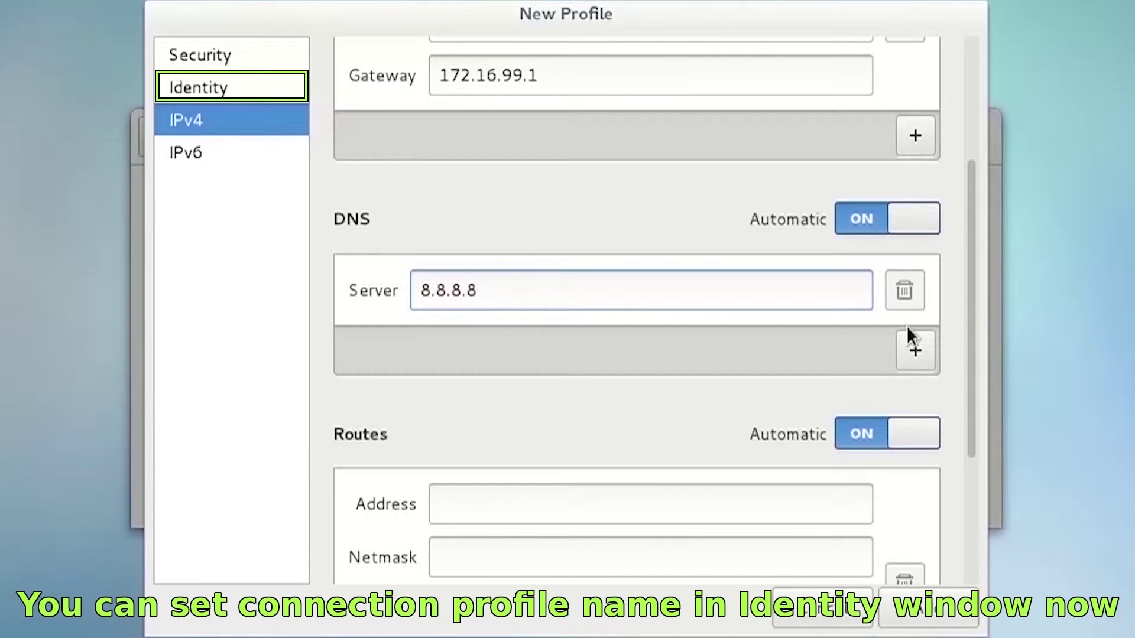
pyautogui.click(925, 361)
pyautogui.click(633, 377)
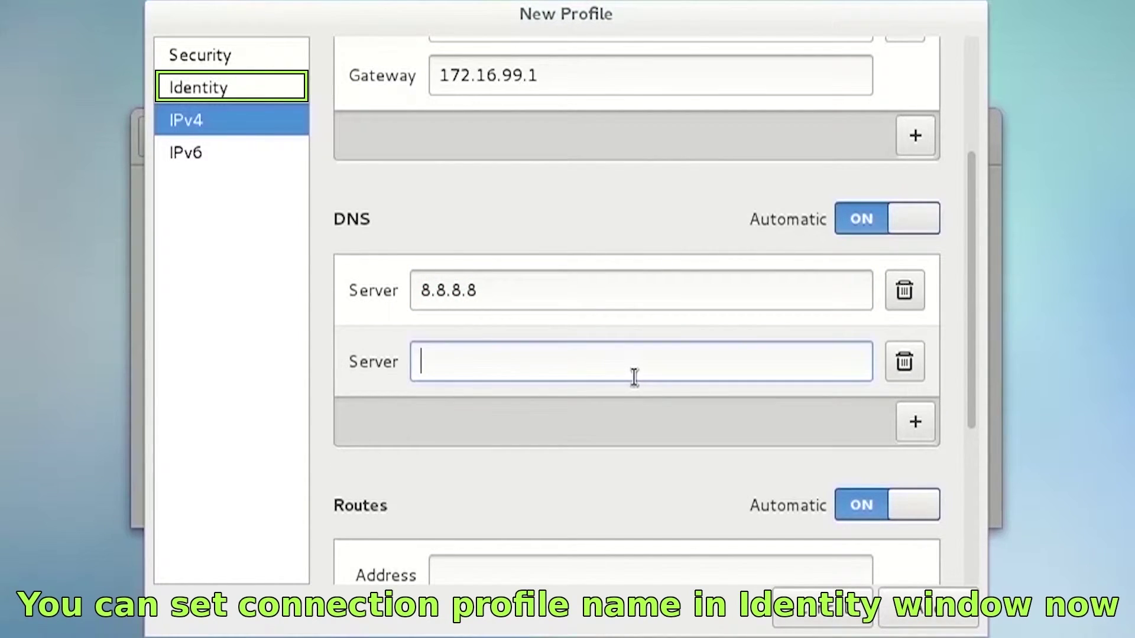
pyautogui.write('2')
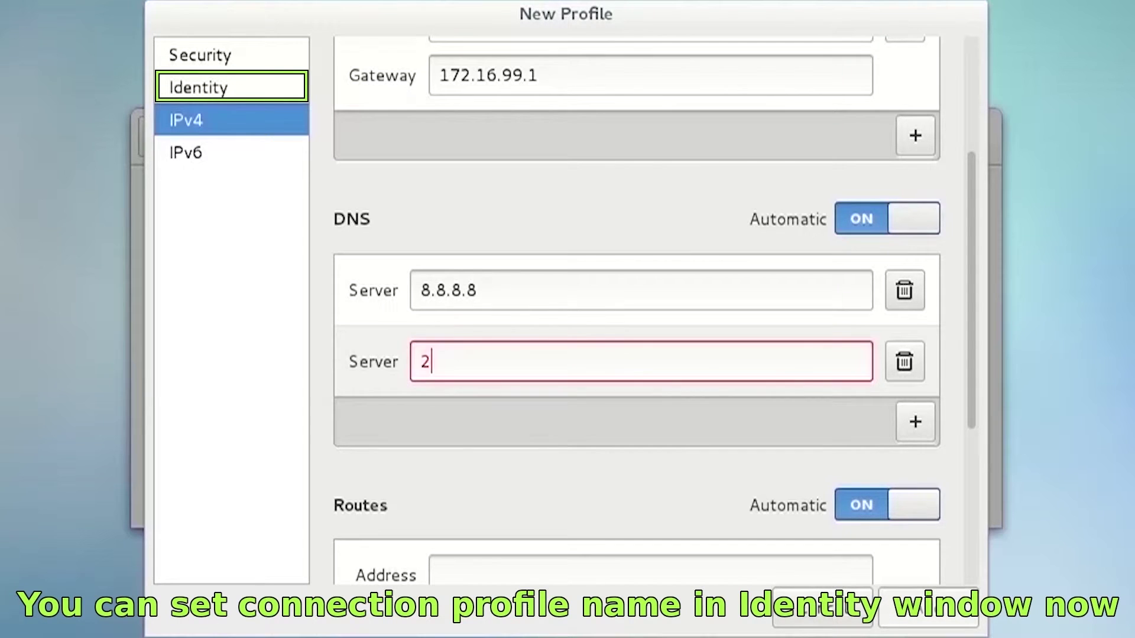
pyautogui.write('08.67.222.')
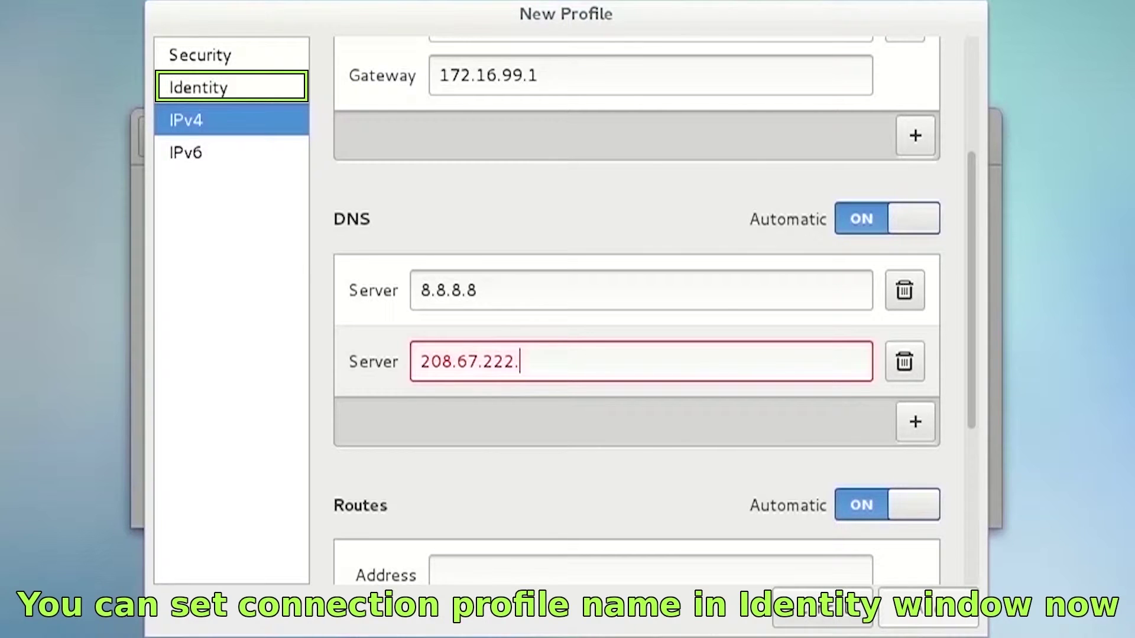
pyautogui.write('222')
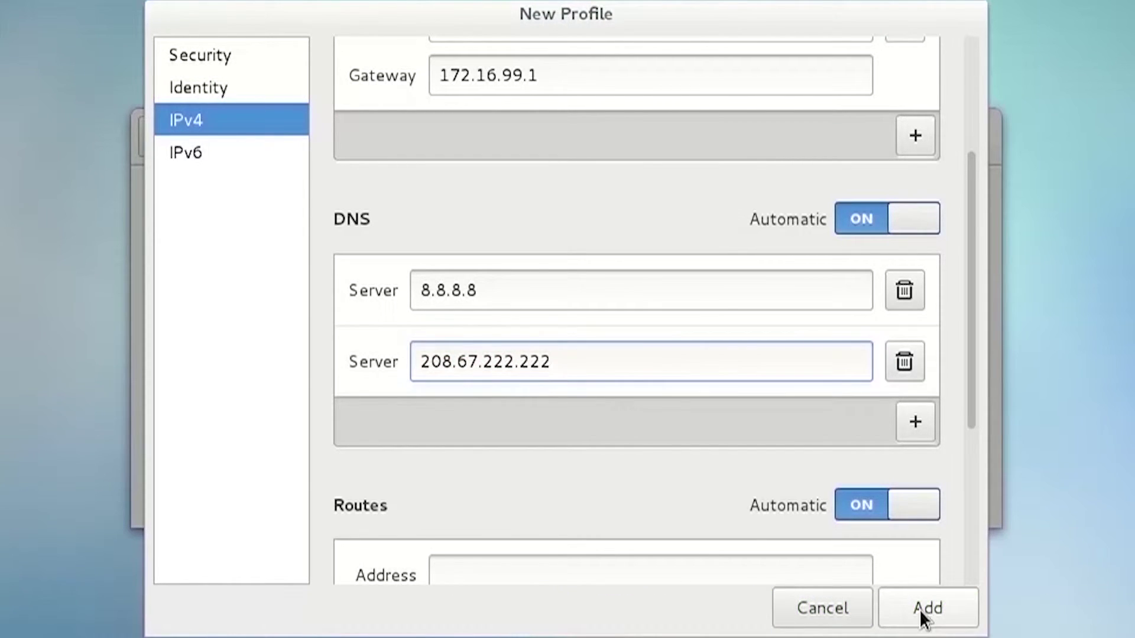
pyautogui.click(920, 609)
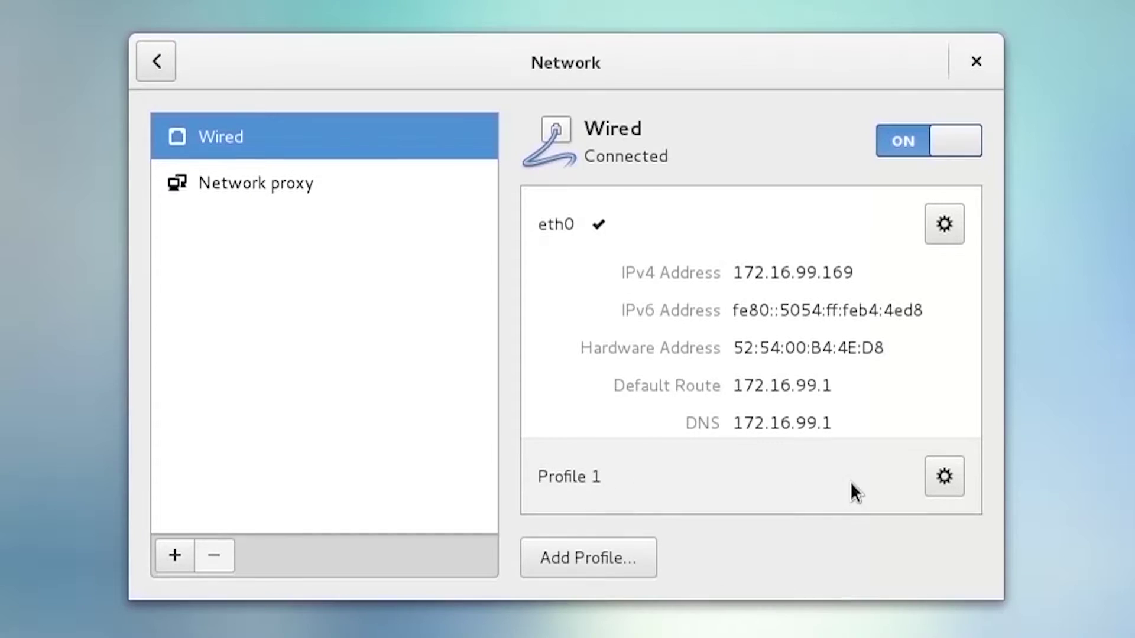
# Change the Profile 1 identity name to rhcsa_1 and apply it
pyautogui.click(961, 493)
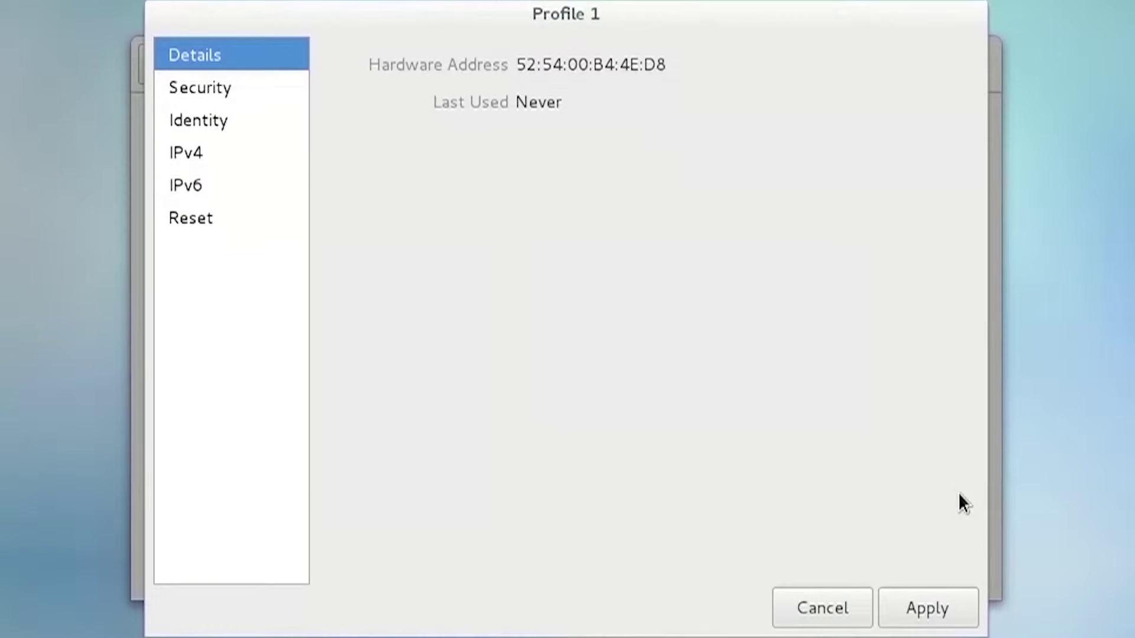
pyautogui.click(212, 133)
pyautogui.moveTo(599, 77); pyautogui.dragTo(471, 79)
pyautogui.write('r')
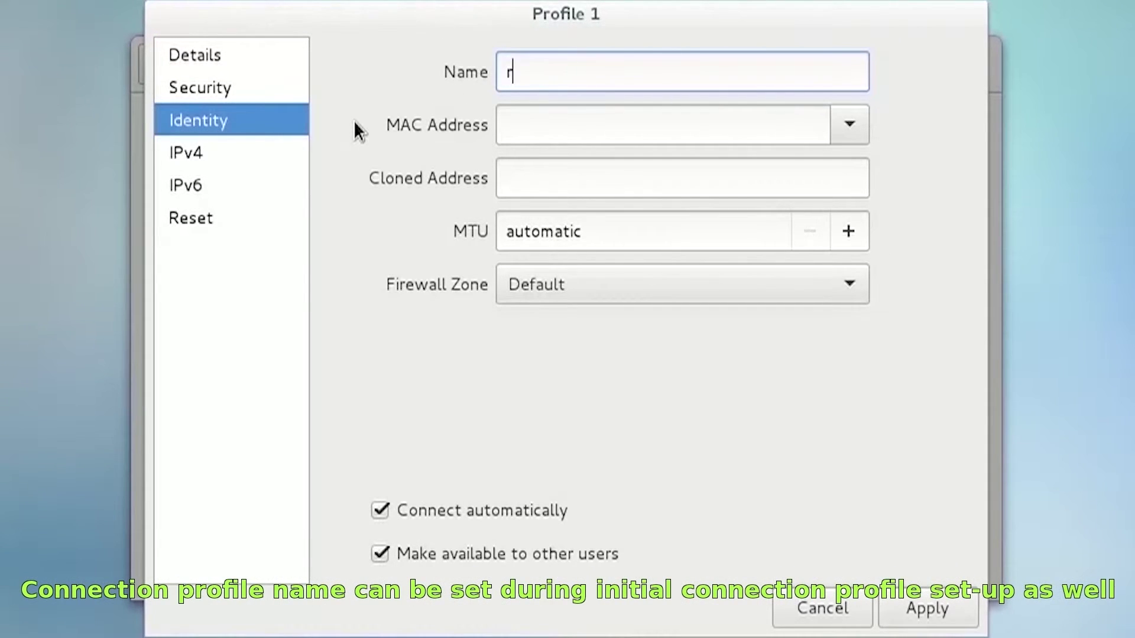
pyautogui.write('hcsa_1')
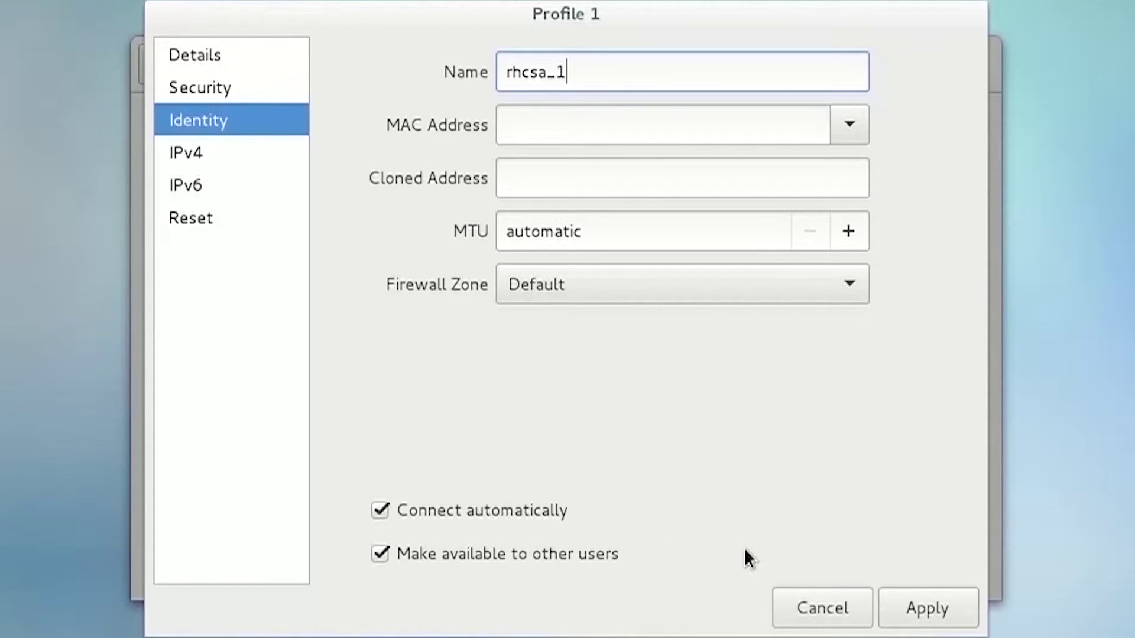
pyautogui.click(915, 620)
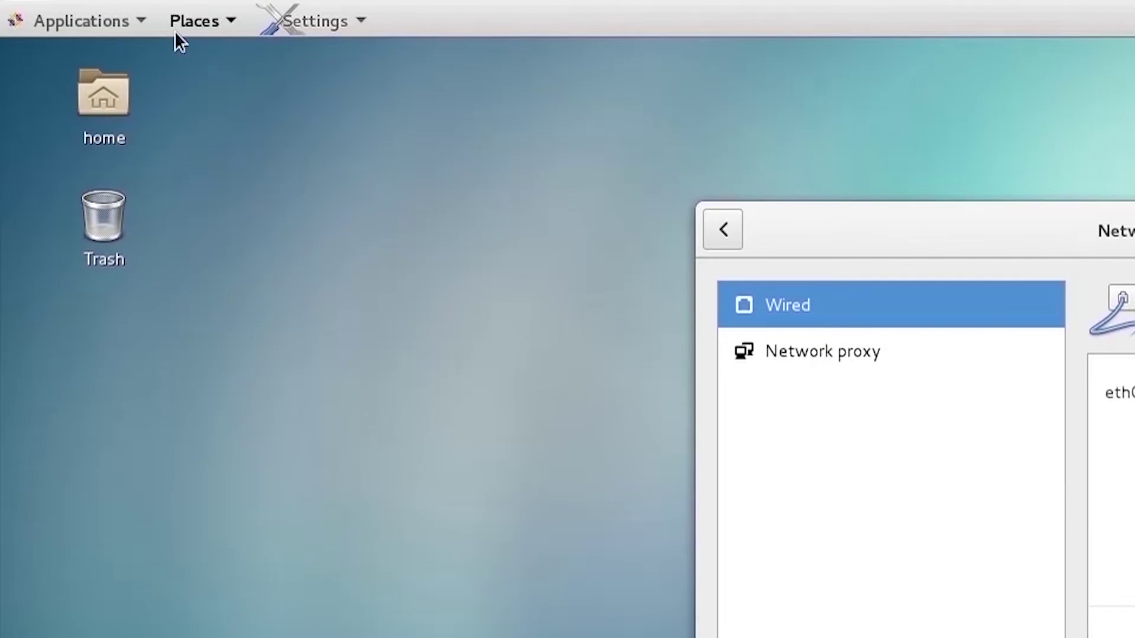
pyautogui.click(142, 20)
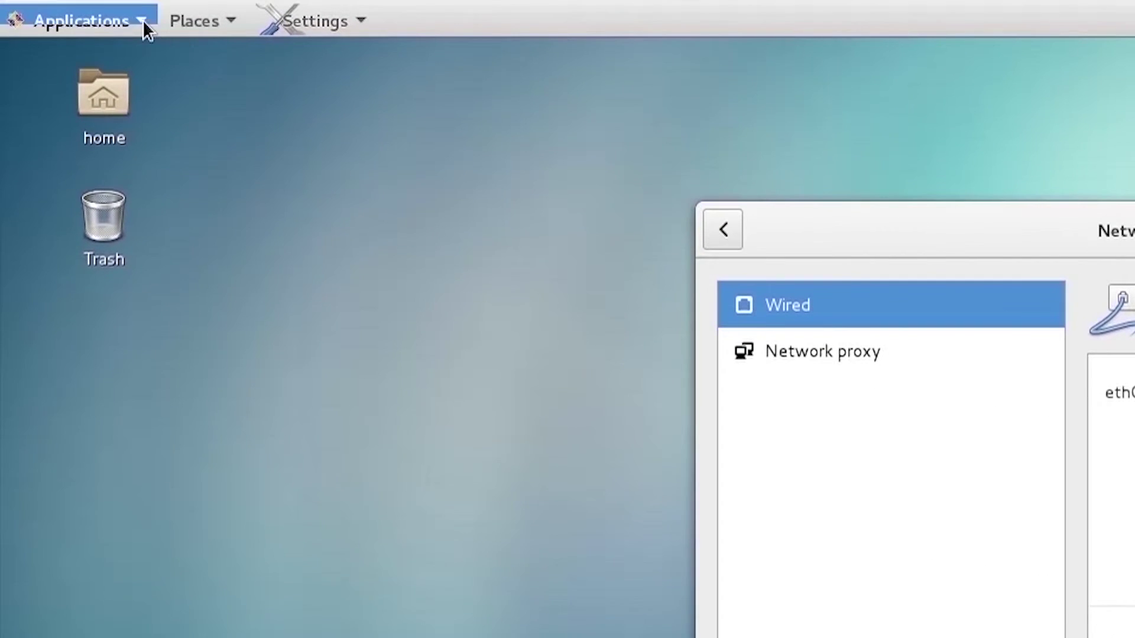
# Launch a terminal with enlarged text and place the Network window beside it
pyautogui.click(338, 327)
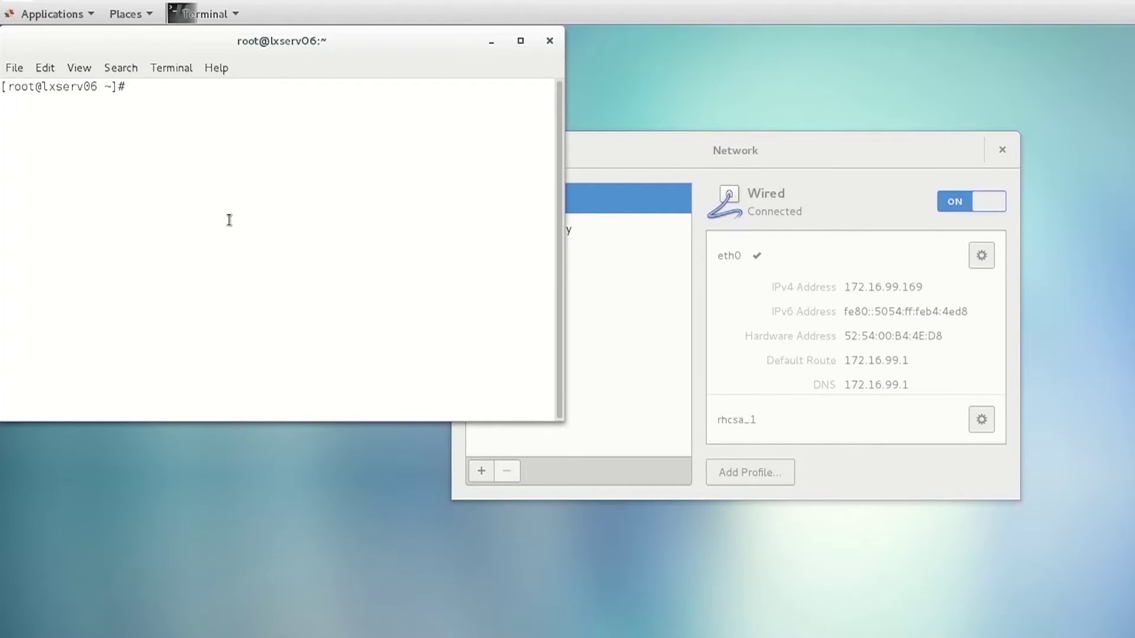
pyautogui.hotkey('ctrl', '+')
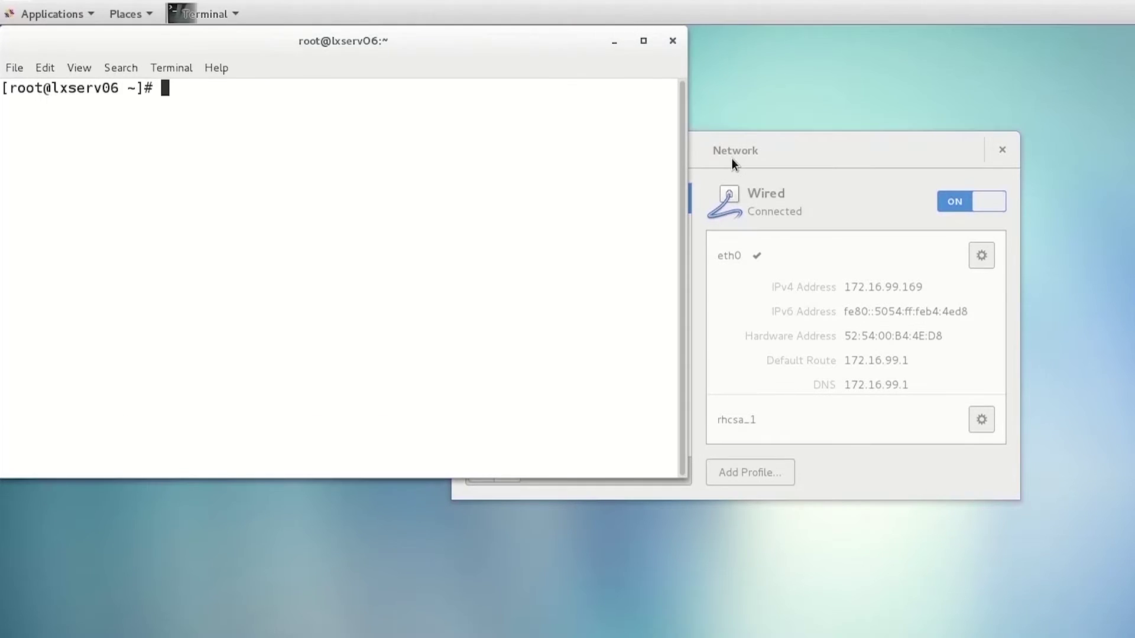
pyautogui.moveTo(733, 159); pyautogui.dragTo(1000, 57)
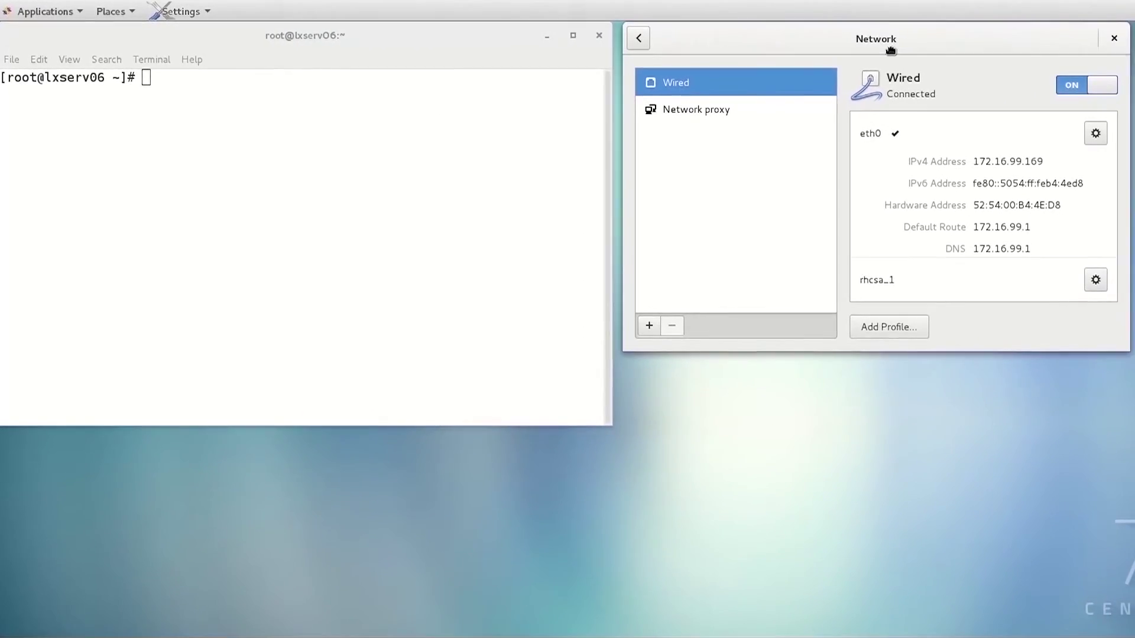
pyautogui.moveTo(891, 50); pyautogui.dragTo(892, 98)
# Run ip a and highlight eth0's current address 172.16.99.169
pyautogui.click(358, 170)
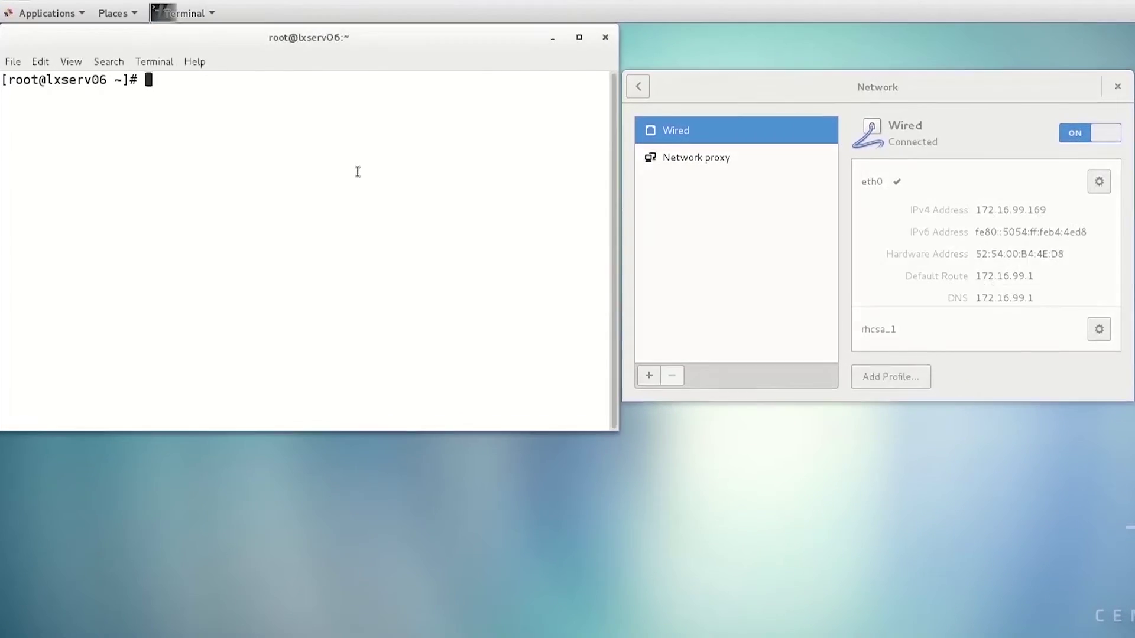
pyautogui.write('ip a')
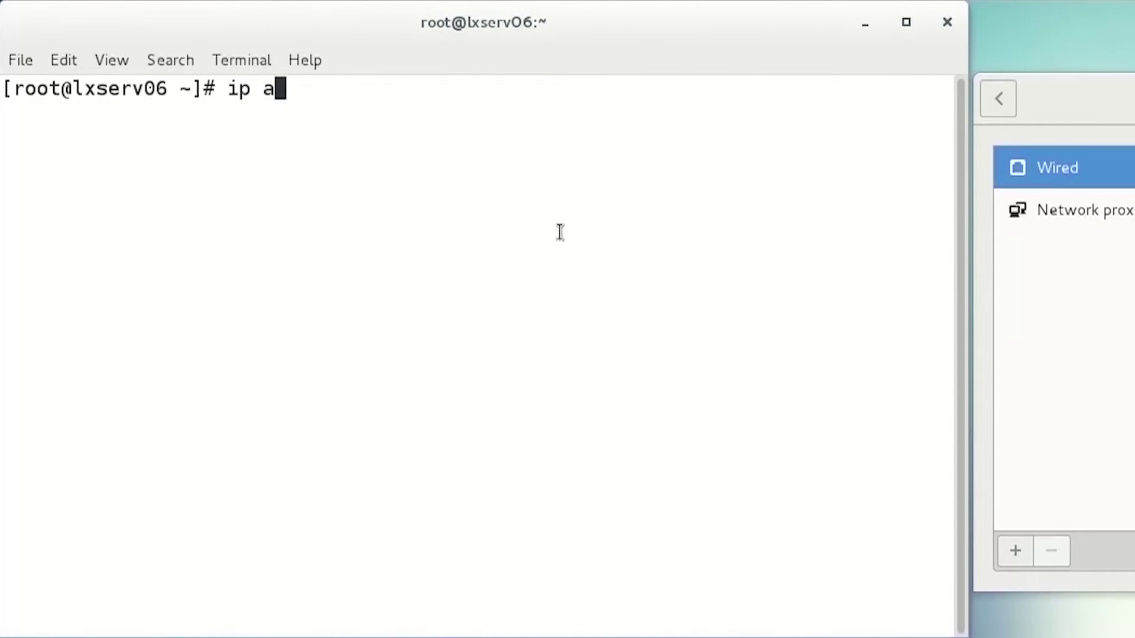
pyautogui.press('Return')
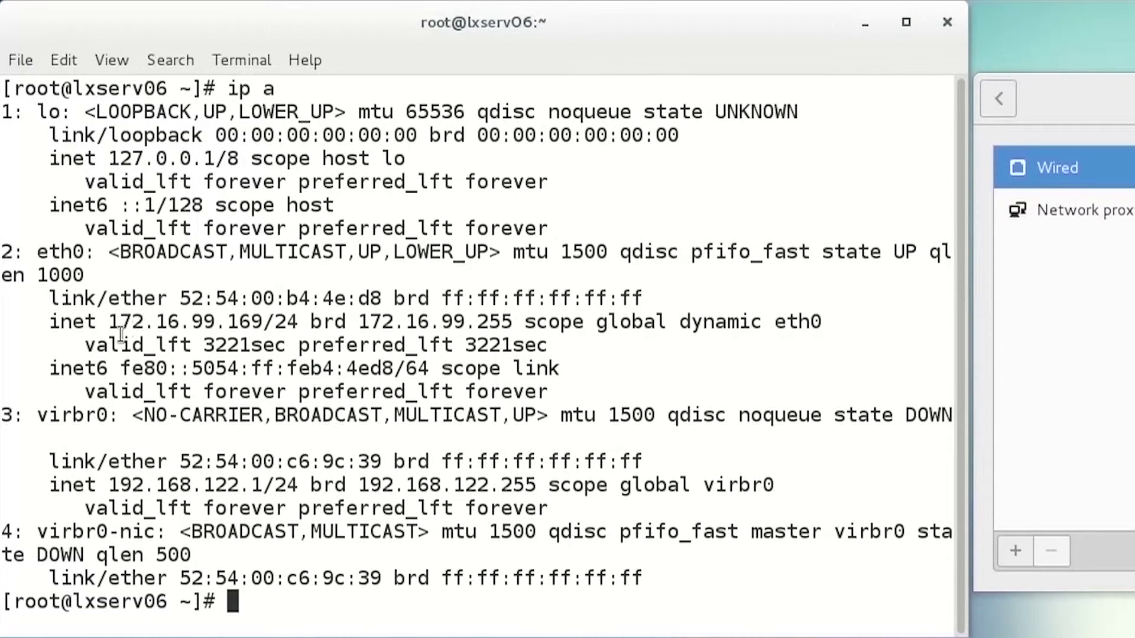
pyautogui.moveTo(111, 324); pyautogui.dragTo(279, 340)
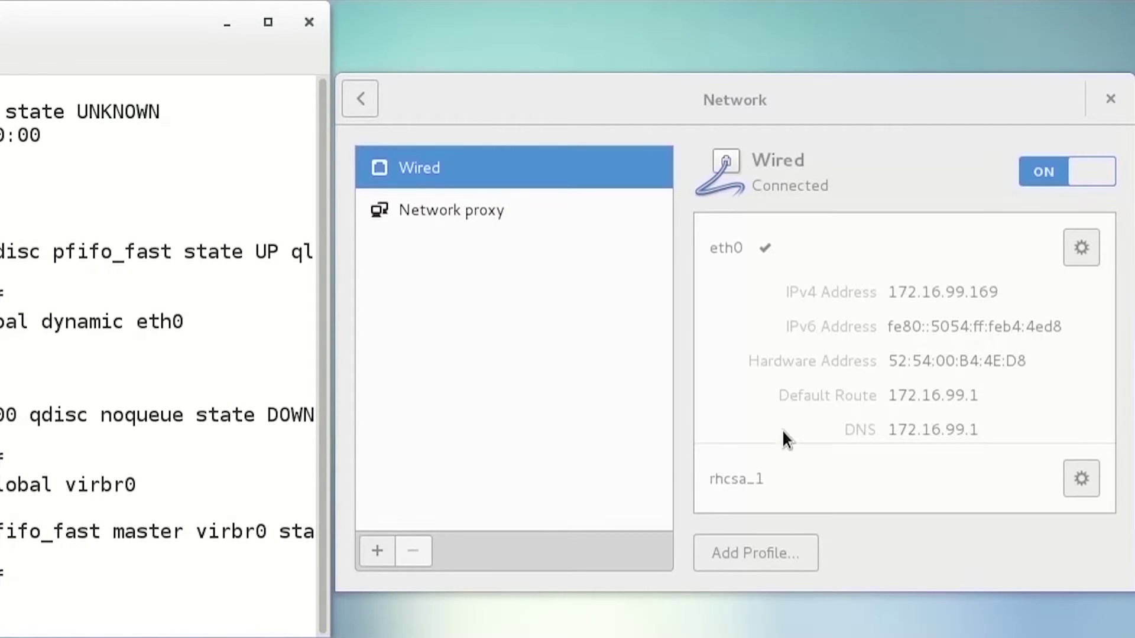
# Activate the rhcsa_1 profile, giving address 172.16.99.206, and refocus the terminal
pyautogui.click(782, 491)
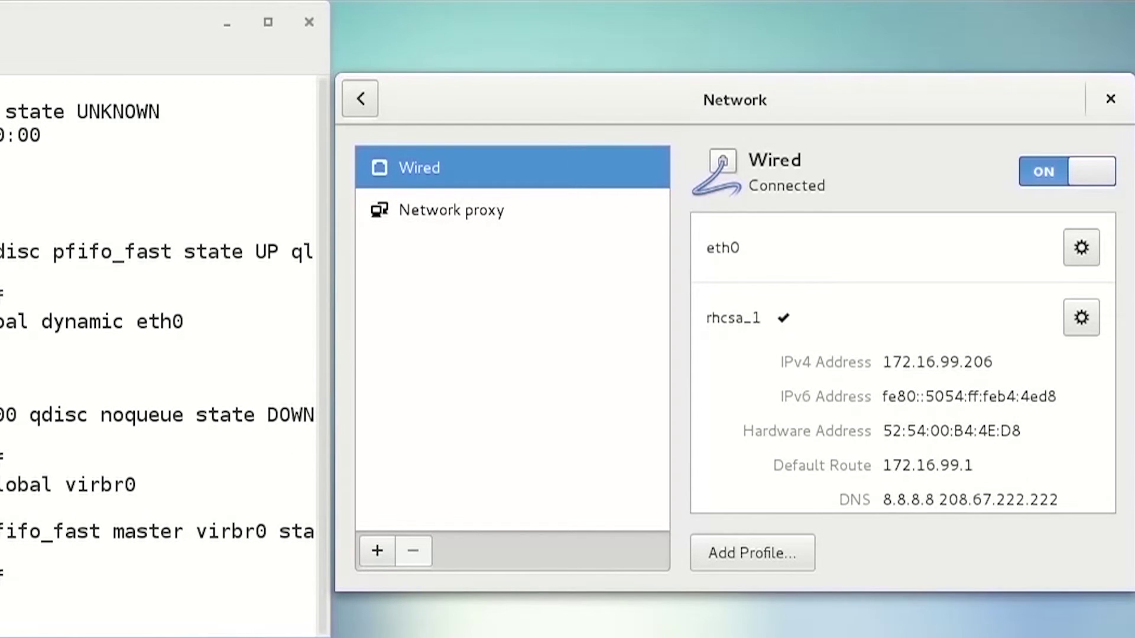
pyautogui.click(16, 506)
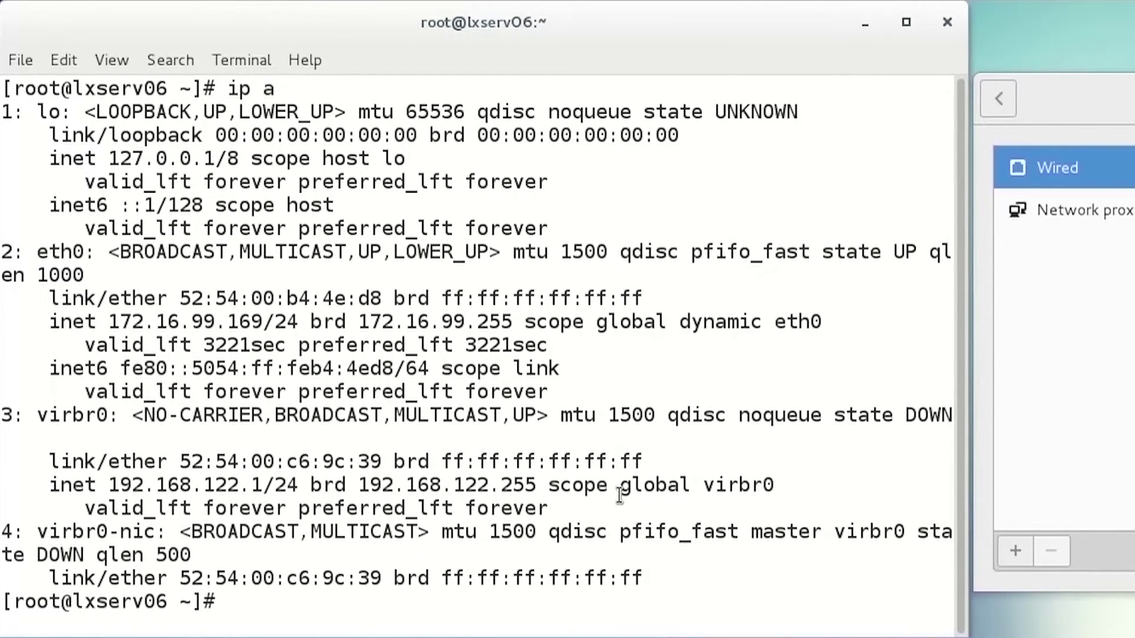
# Run ip a and highlight eth0's new address 172.16.99.206
pyautogui.write('ip a')
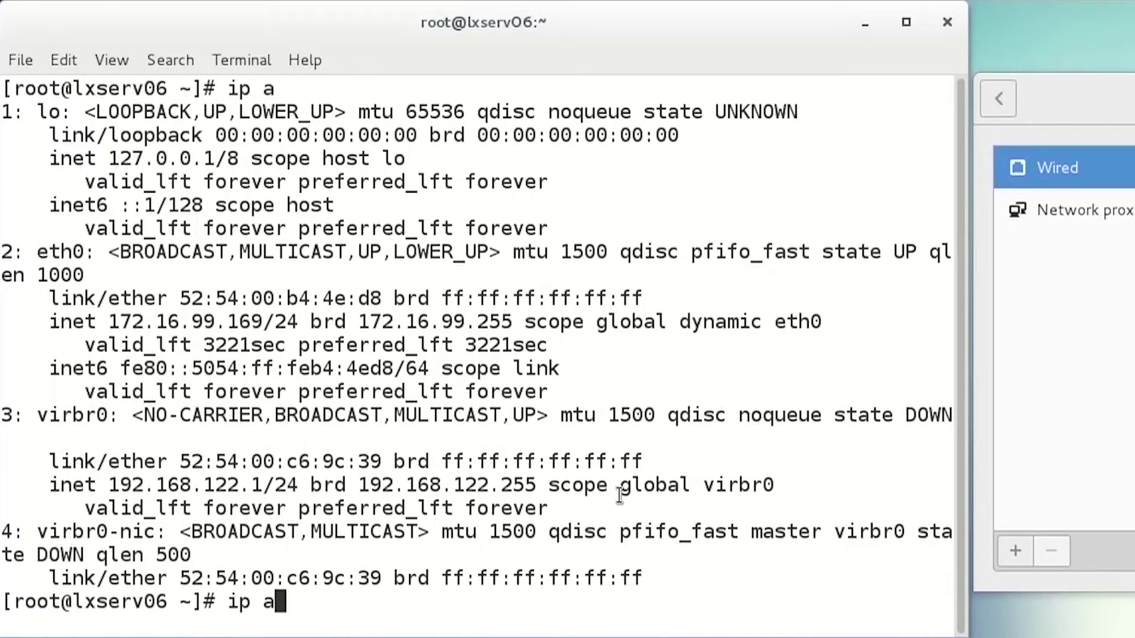
pyautogui.press('Return')
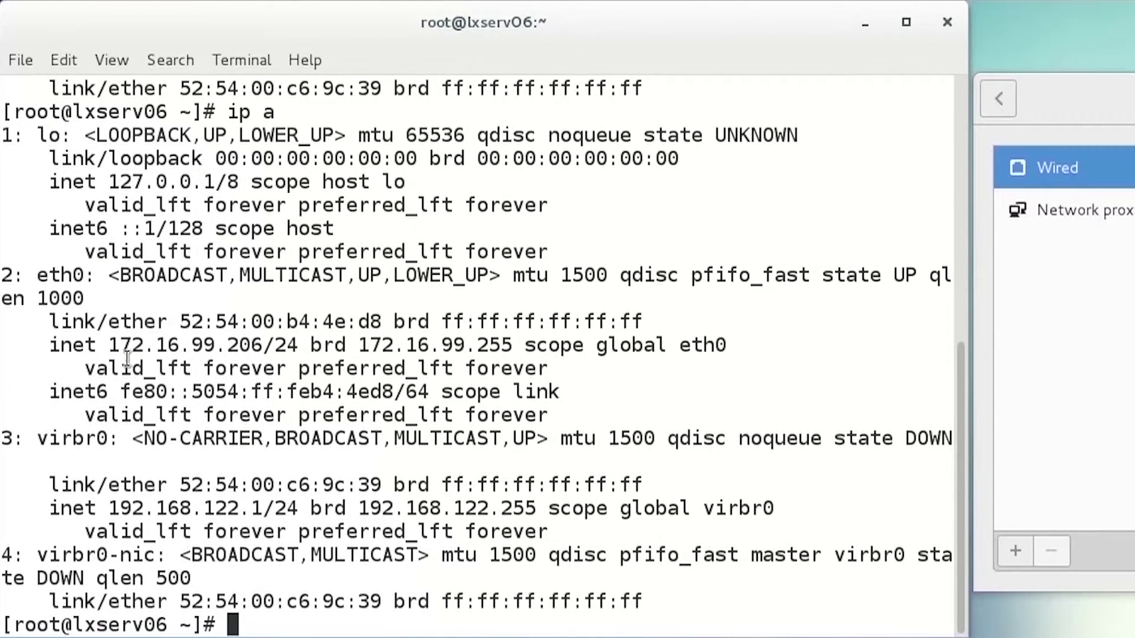
pyautogui.moveTo(110, 346); pyautogui.dragTo(280, 359)
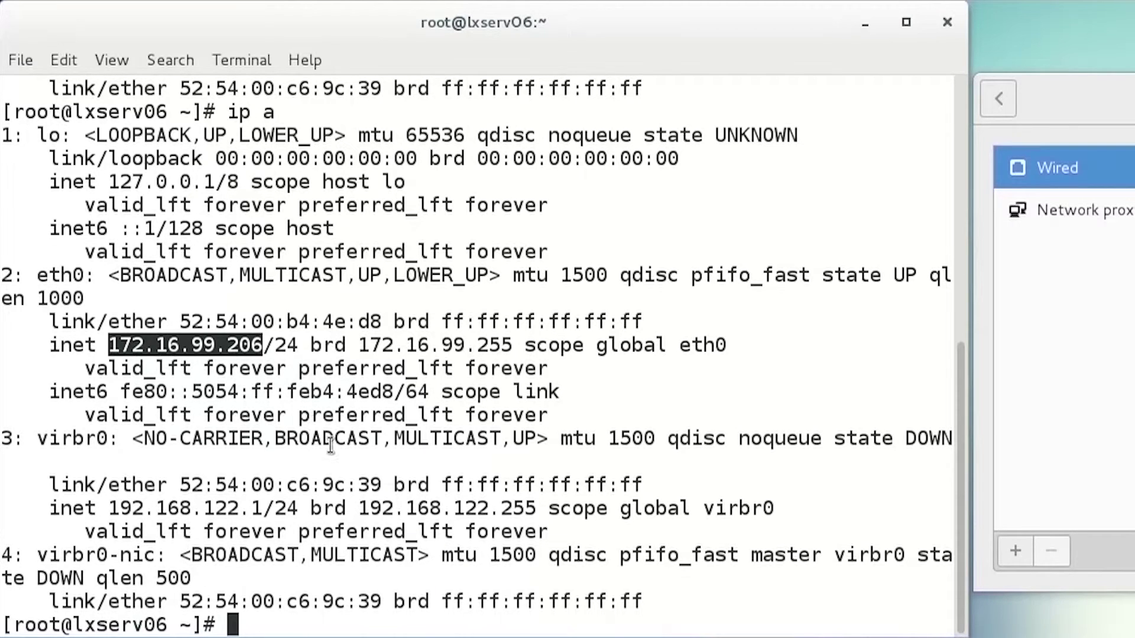
pyautogui.click(331, 444)
# Run ip r and highlight the default gateway 172.16.99.1
pyautogui.write('i')
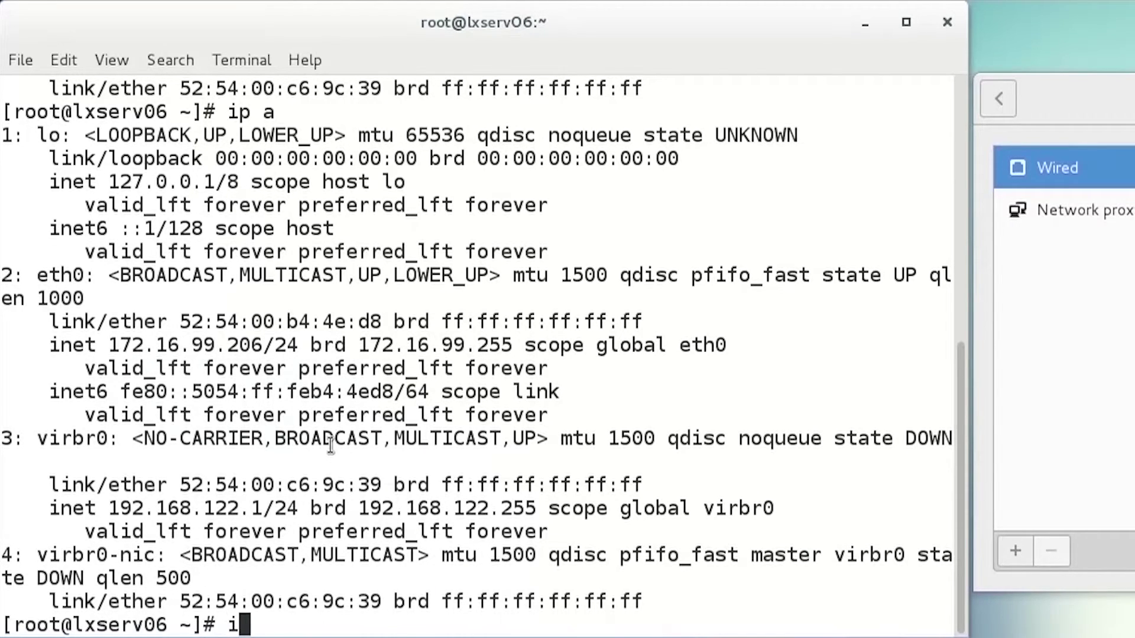
pyautogui.write('p r')
pyautogui.press('Return')
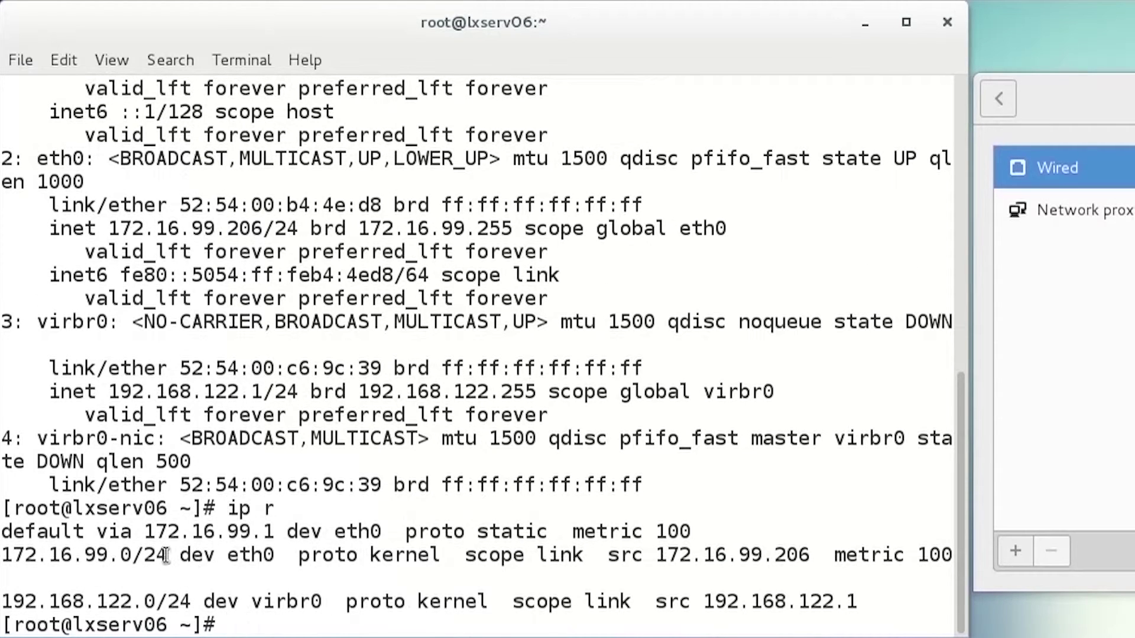
pyautogui.moveTo(145, 531); pyautogui.dragTo(281, 551)
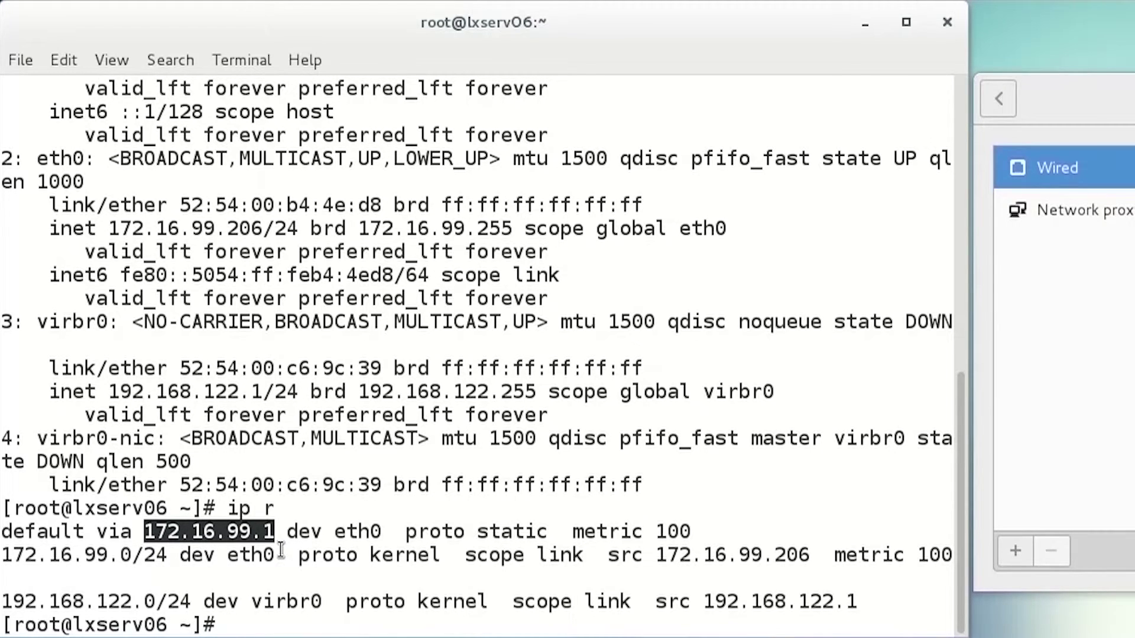
pyautogui.click(384, 558)
# Print /etc/resolv.conf and highlight the nameserver 208.67.222.222
pyautogui.write('ca')
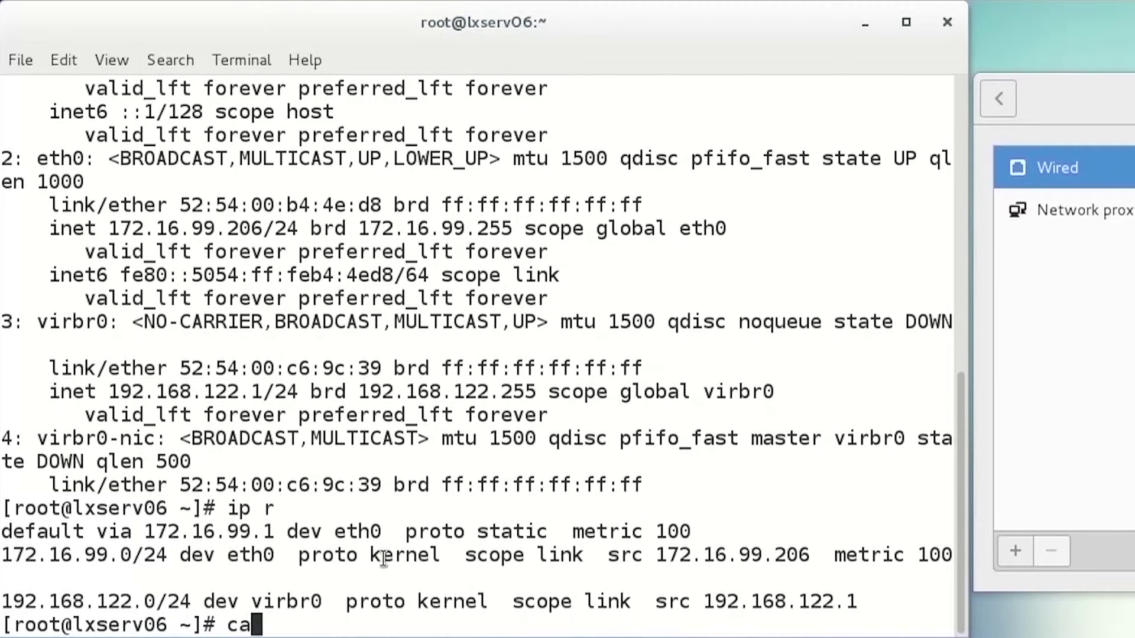
pyautogui.write('t /etc/')
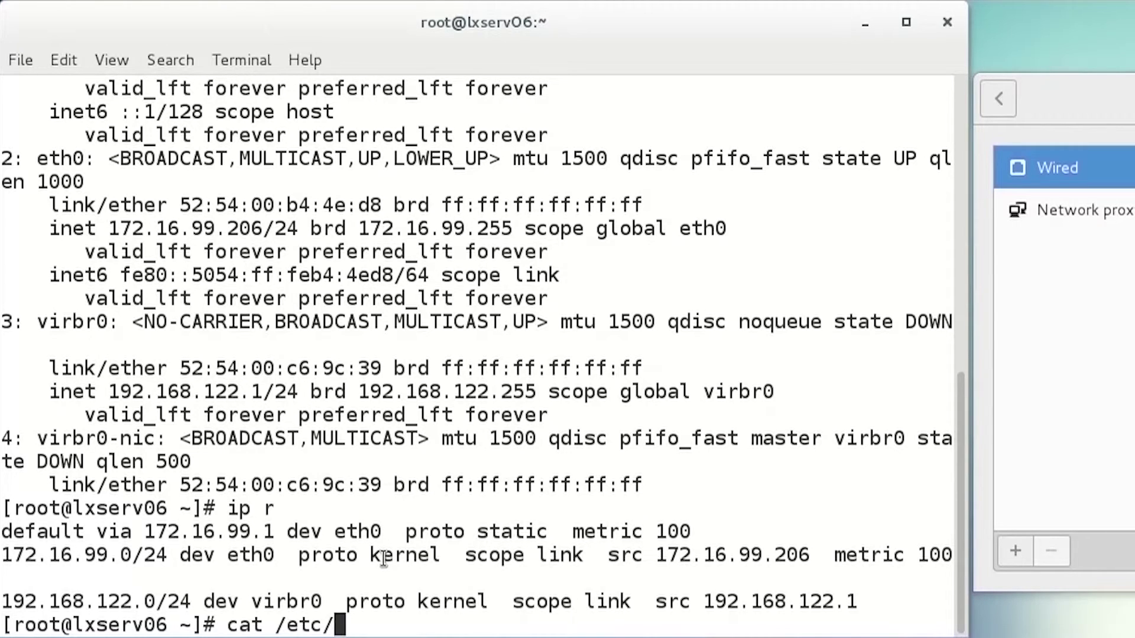
pyautogui.write('reso')
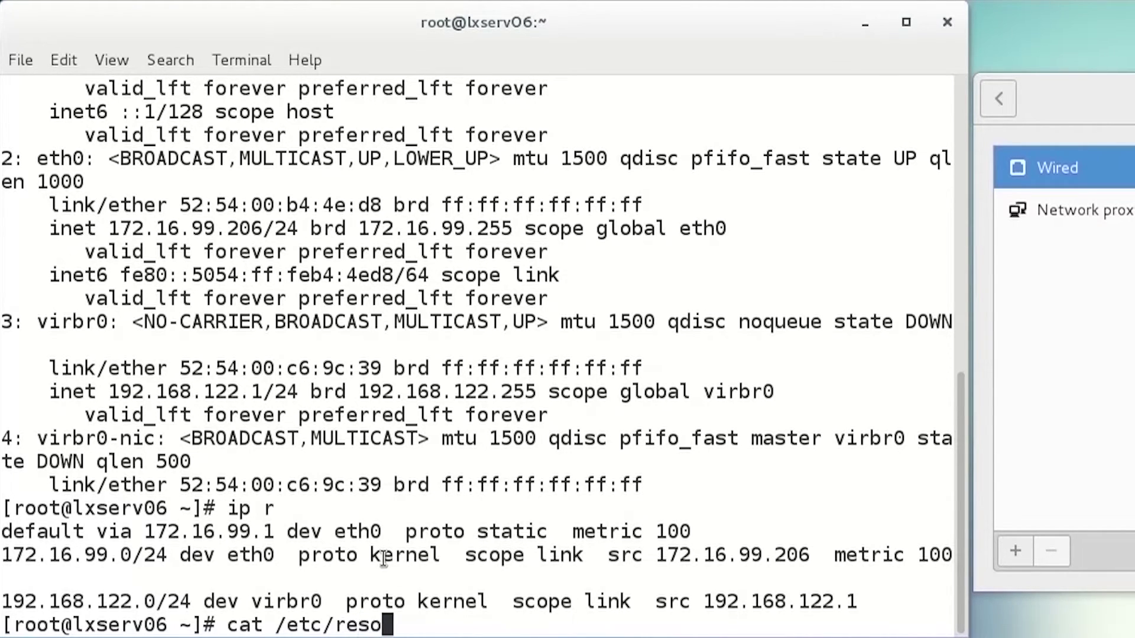
pyautogui.write('lv.conf')
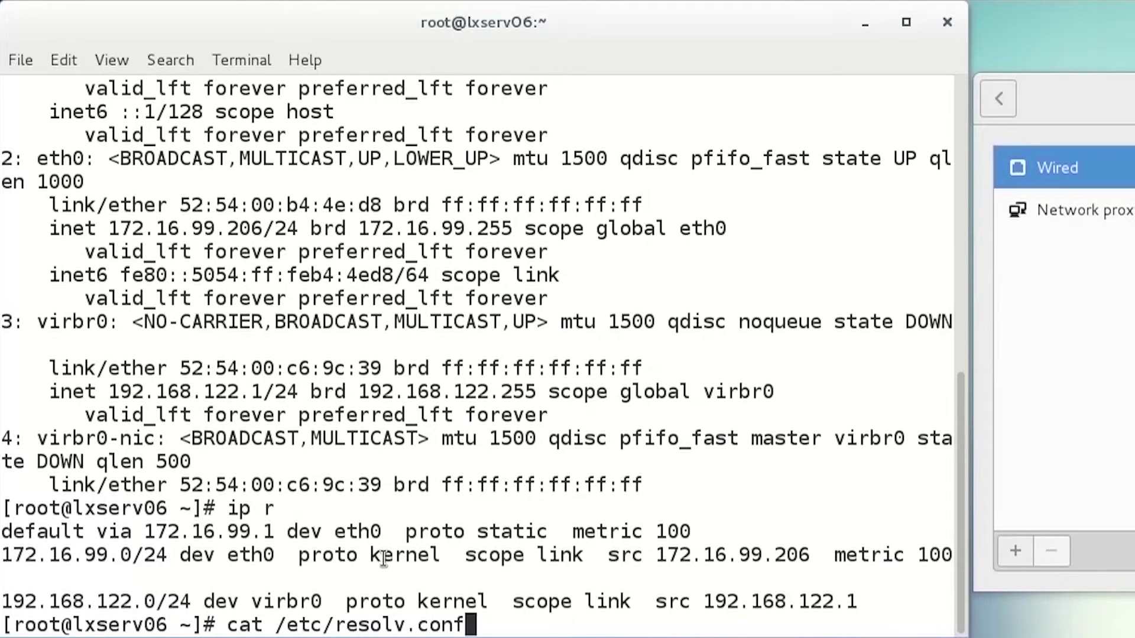
pyautogui.press('Return')
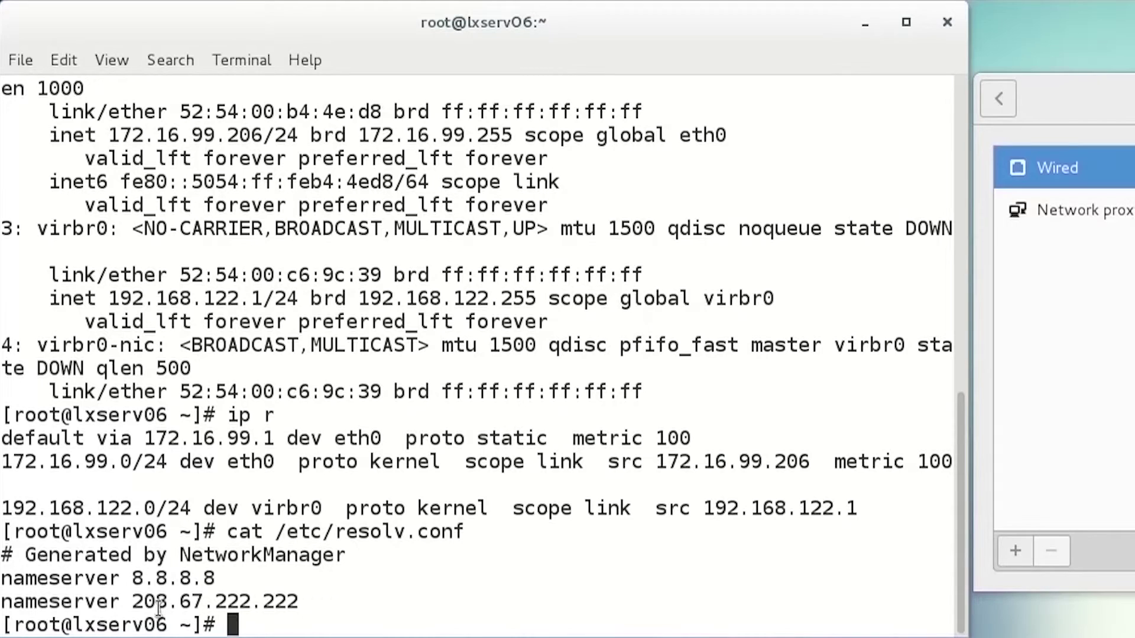
pyautogui.moveTo(136, 610); pyautogui.dragTo(336, 603)
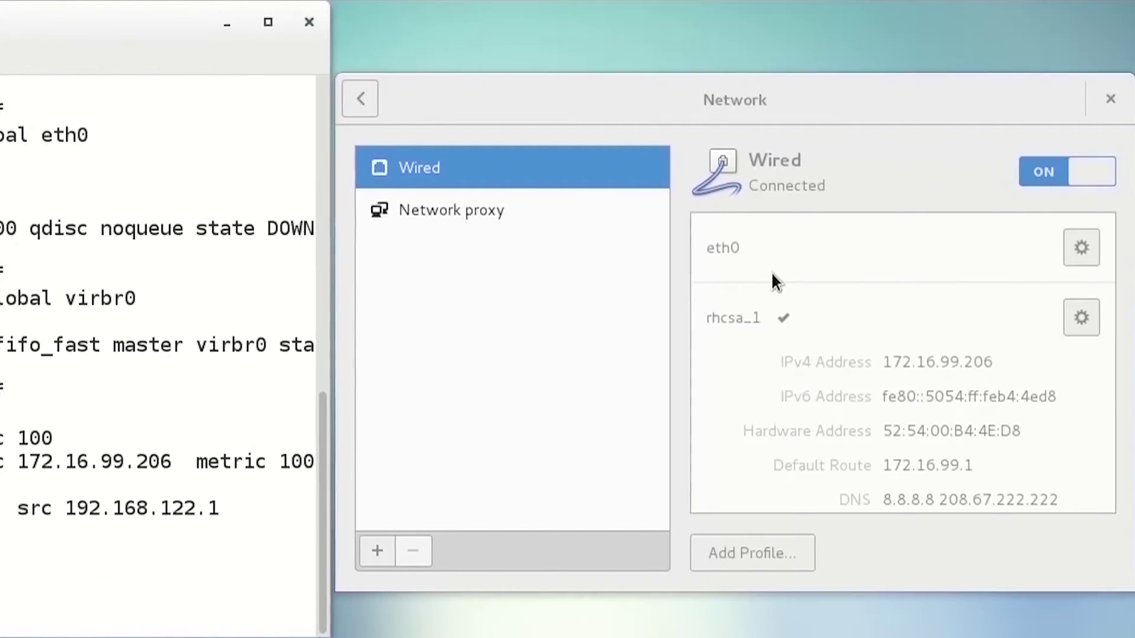
# Activate the eth0 profile and confirm with ip a that eth0 has 172.16.99.169
pyautogui.click(793, 248)
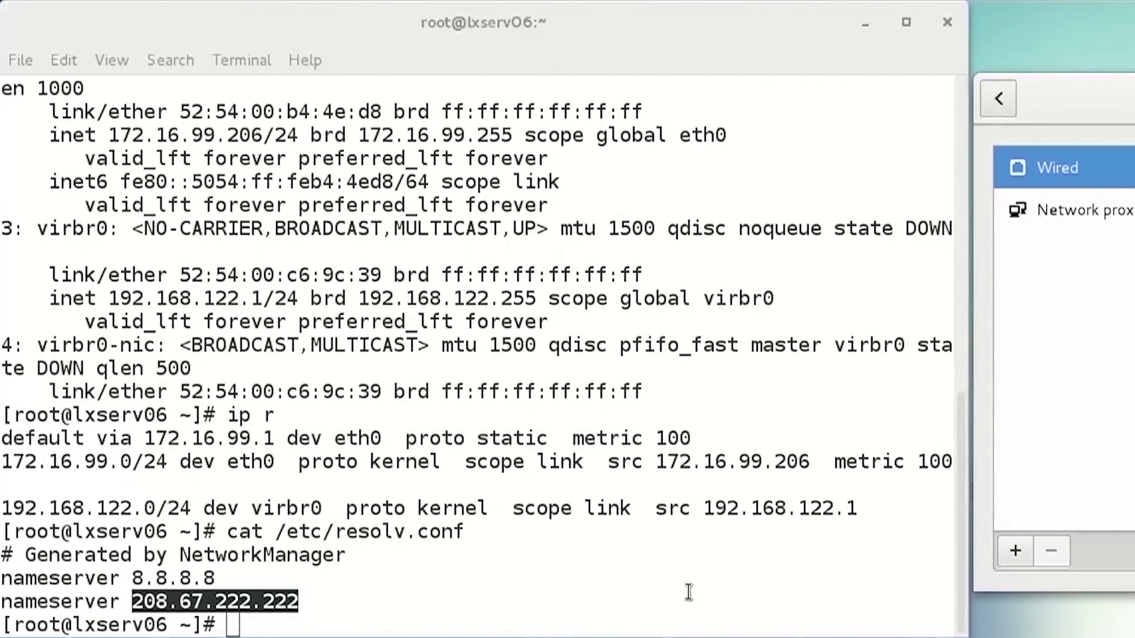
pyautogui.click(55, 590)
pyautogui.write('ip a')
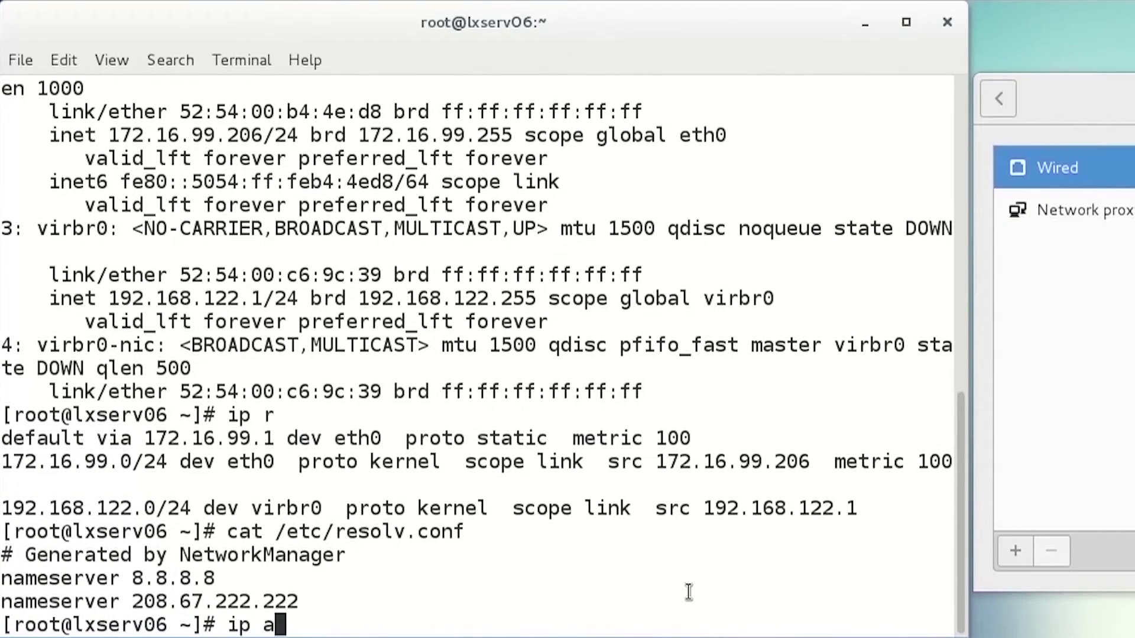
pyautogui.press('Return')
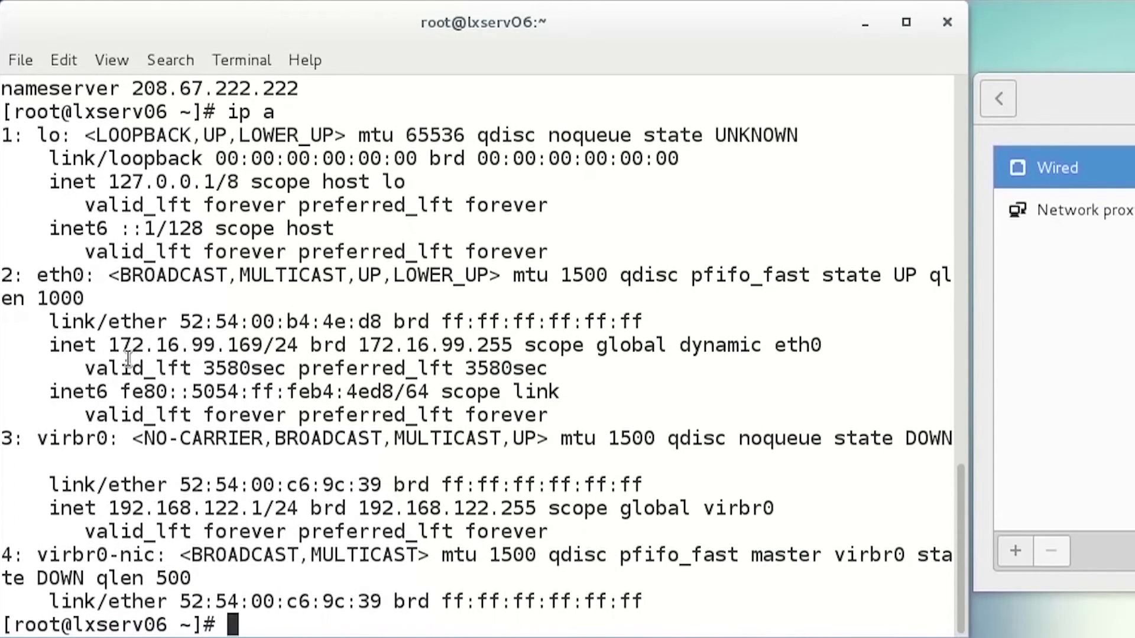
pyautogui.moveTo(109, 348); pyautogui.dragTo(273, 358)
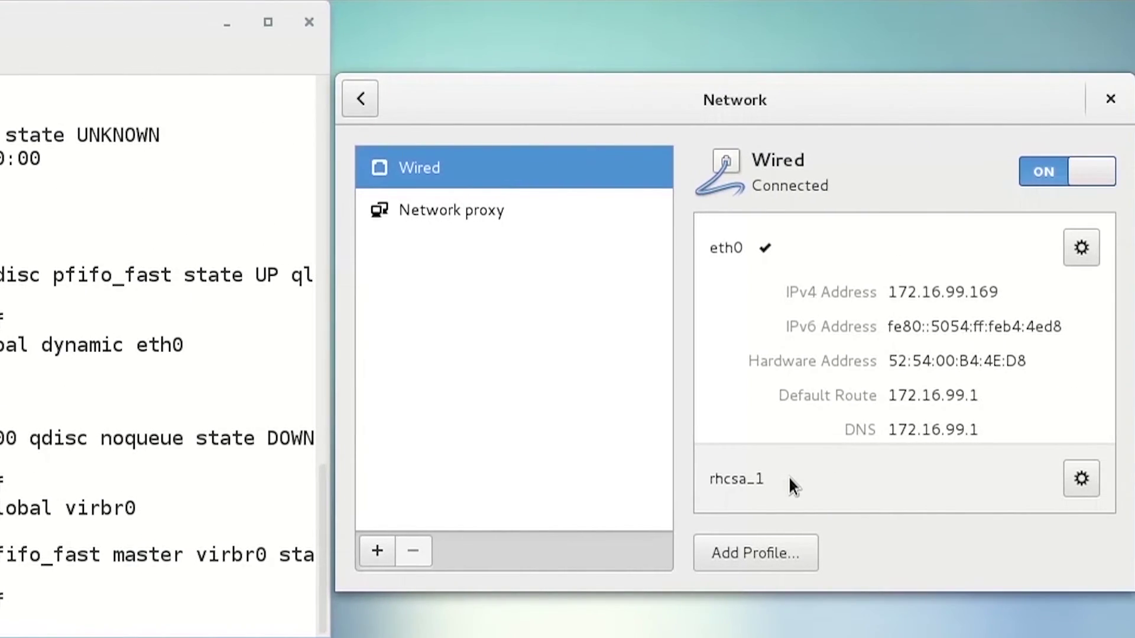
# Reactivate rhcsa_1 and confirm with ip a that eth0 has 172.16.99.206
pyautogui.click(789, 477)
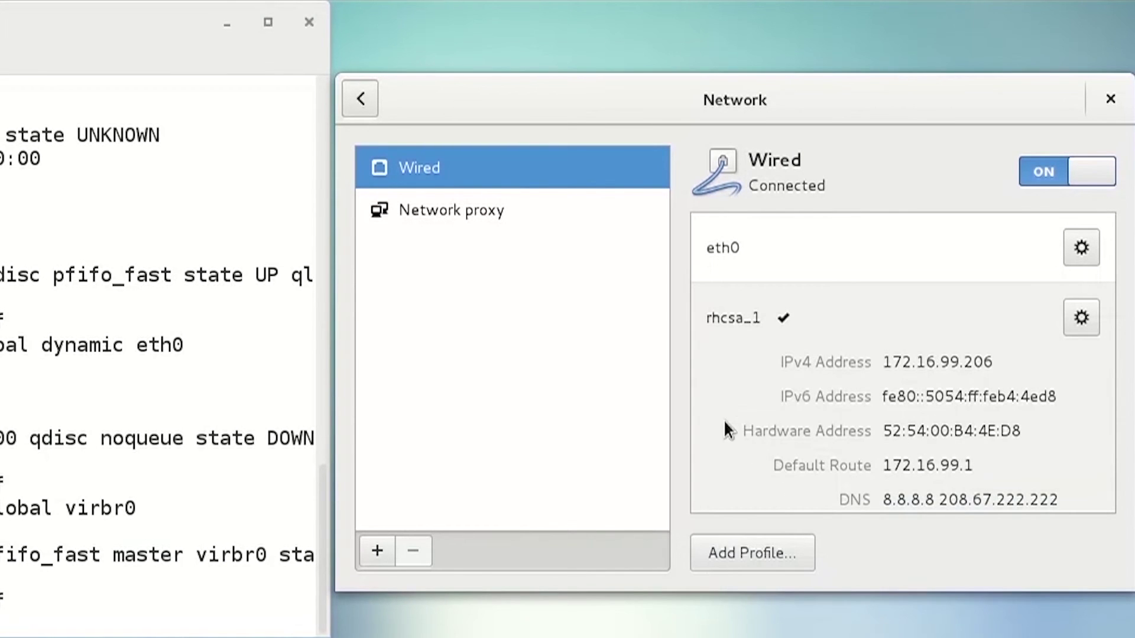
pyautogui.click(2, 467)
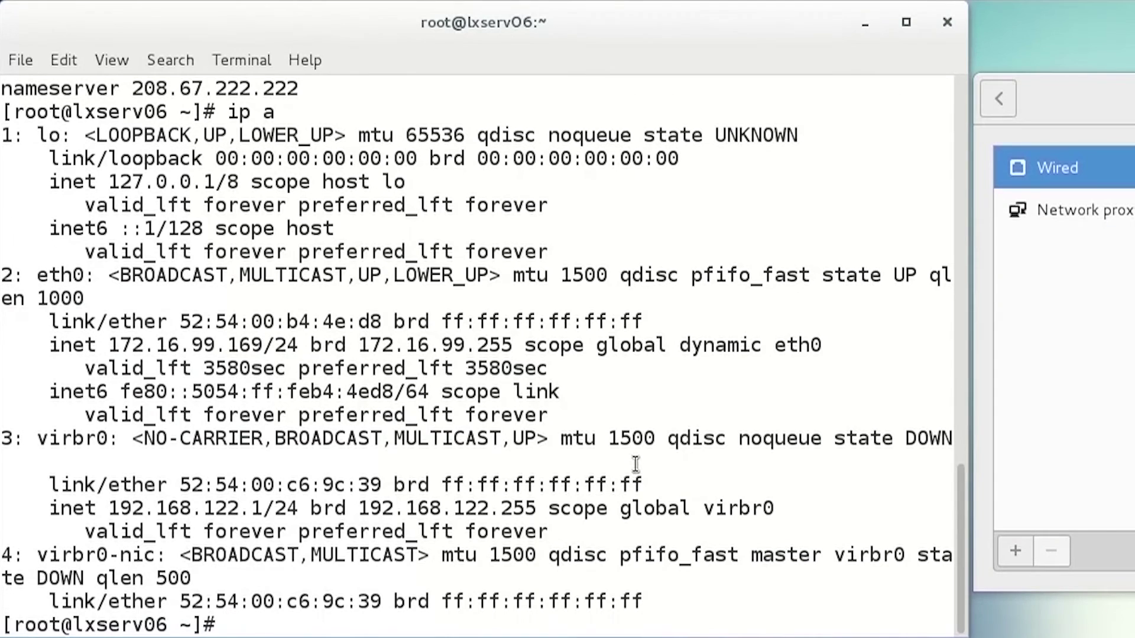
pyautogui.write('ip a')
pyautogui.press('Return')
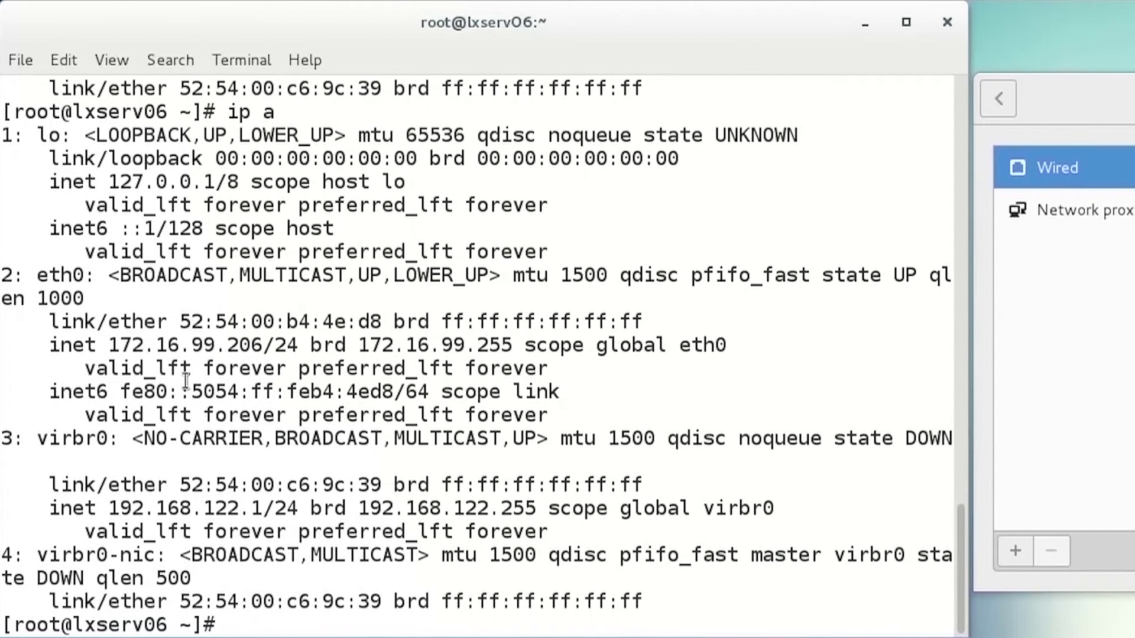
pyautogui.moveTo(121, 349); pyautogui.dragTo(267, 352)
pyautogui.moveTo(110, 349); pyautogui.dragTo(263, 353)
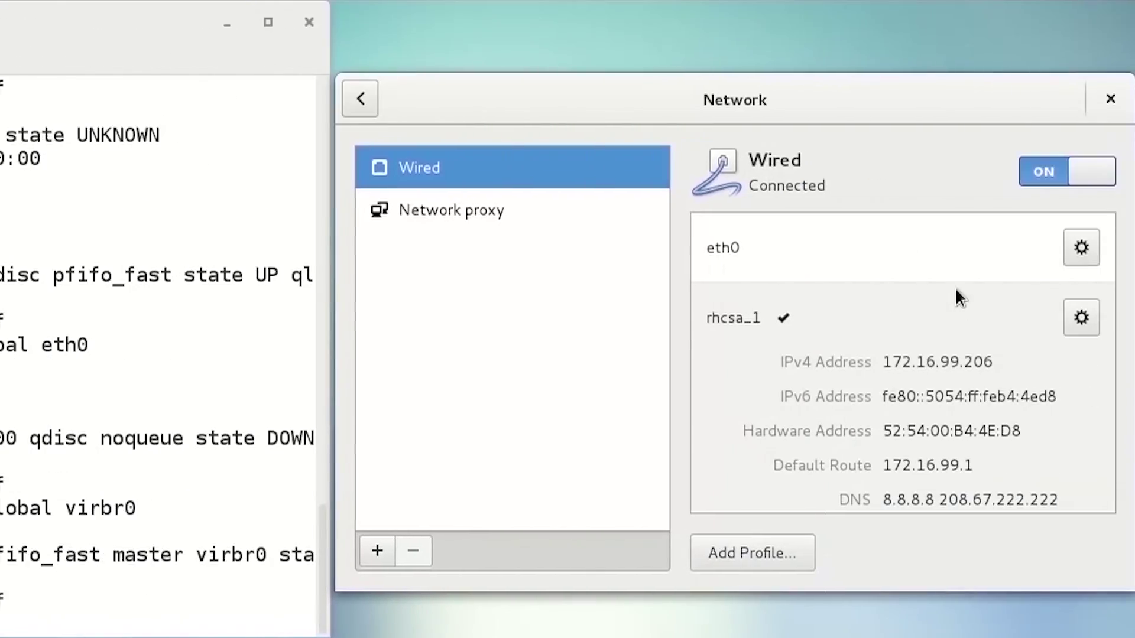
# Forget the eth0 profile from its Reset settings page
pyautogui.click(1082, 248)
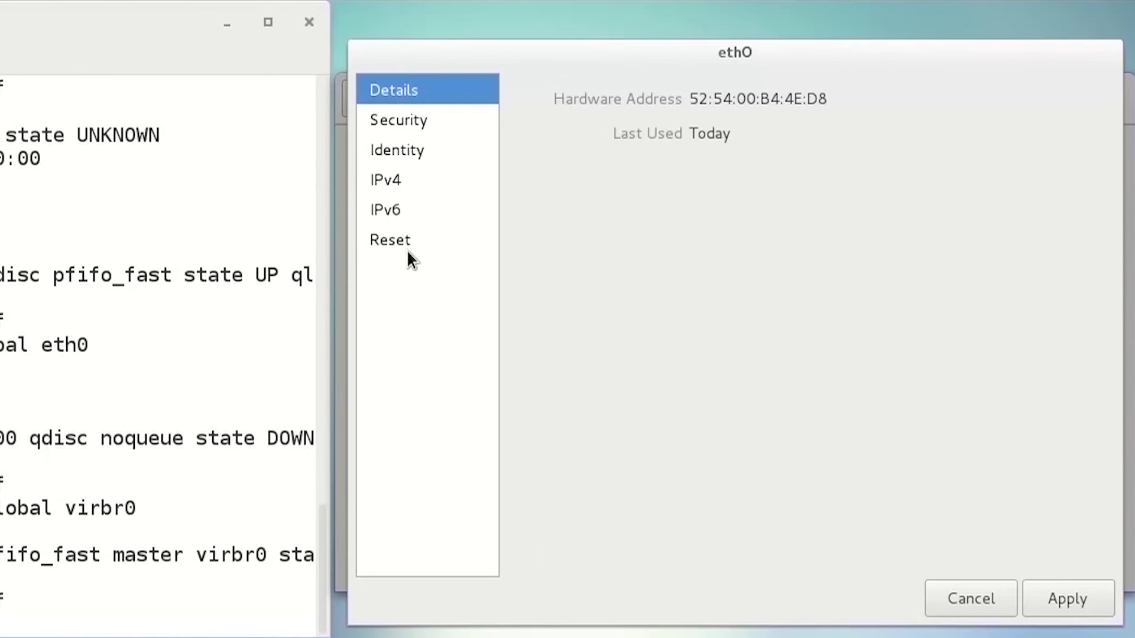
pyautogui.click(408, 251)
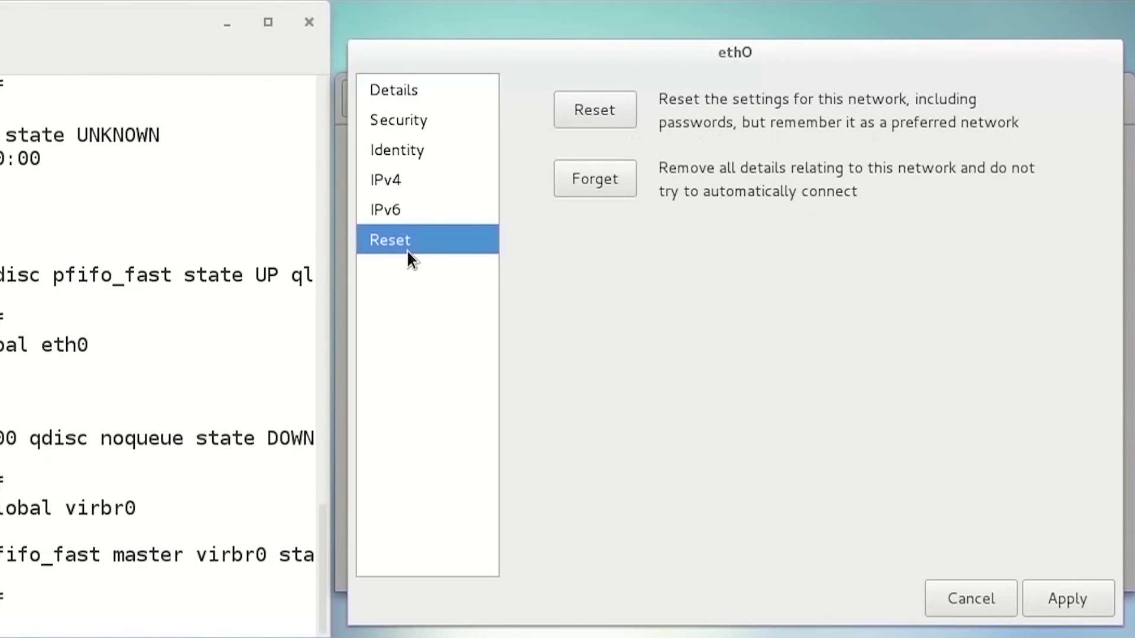
pyautogui.click(612, 186)
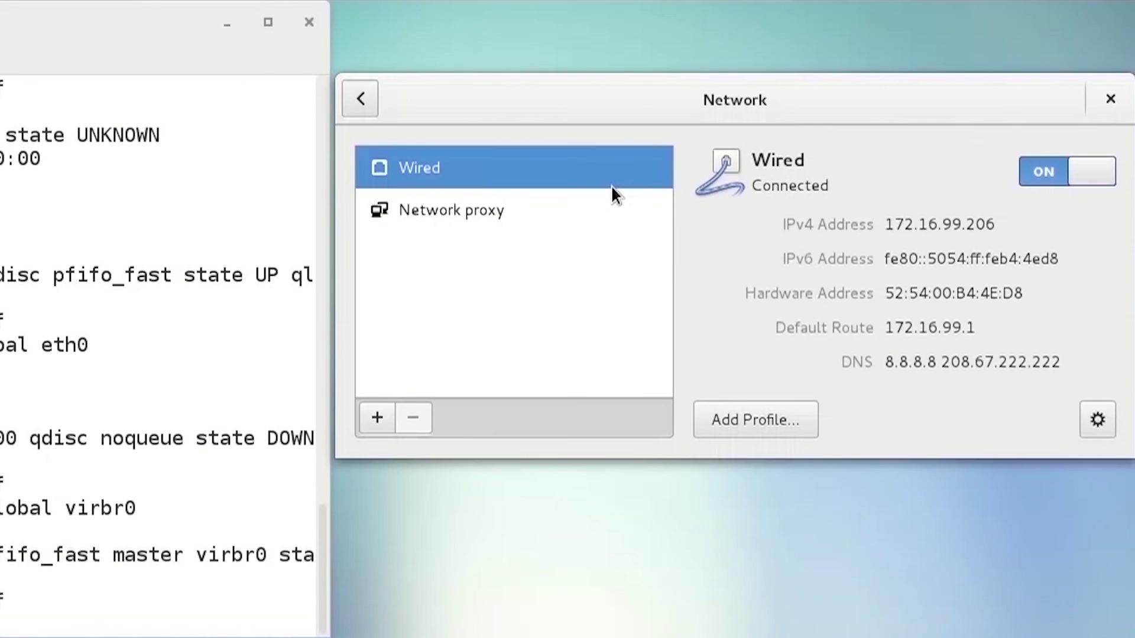